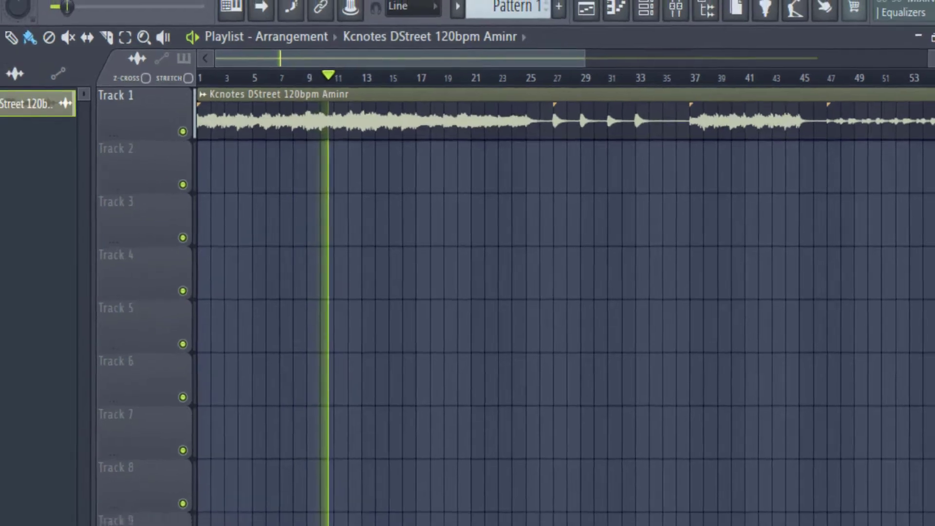
Stop playback and slice the Kcnotes DStreet 120bpm Aminr clip at its markers at bars 27, 37, 47 and 57.
key("space")
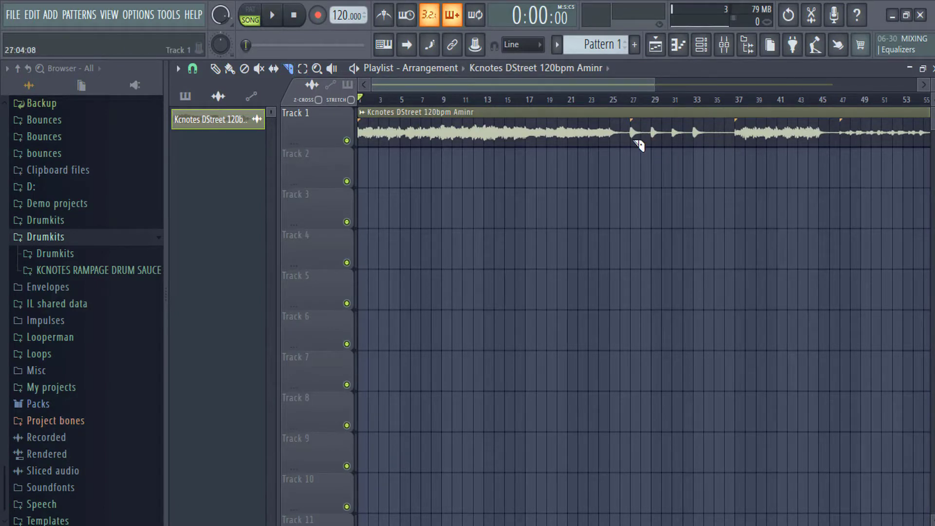
left_click_drag(634, 141, 633, 95)
left_click_drag(740, 145, 740, 114)
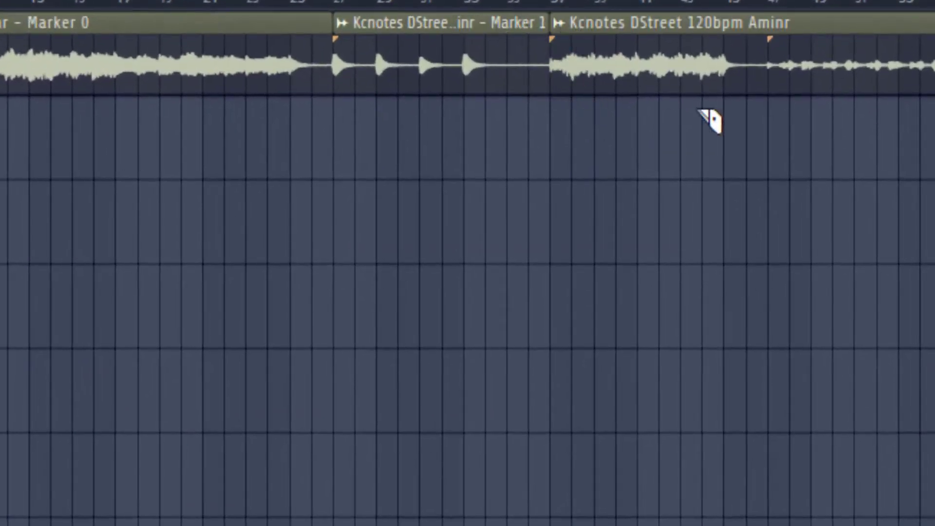
left_click_drag(797, 63, 797, 53)
scroll(785, 151, "down", 1)
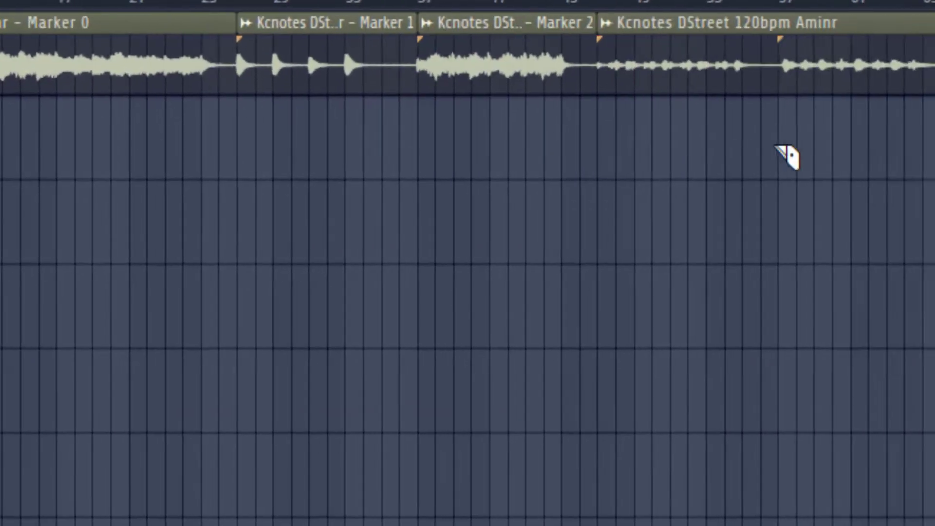
mouse_move(785, 153)
left_mouse_down()
mouse_move(802, 100)
mouse_move(800, 39)
left_mouse_up()
scroll(771, 131, "down", 1)
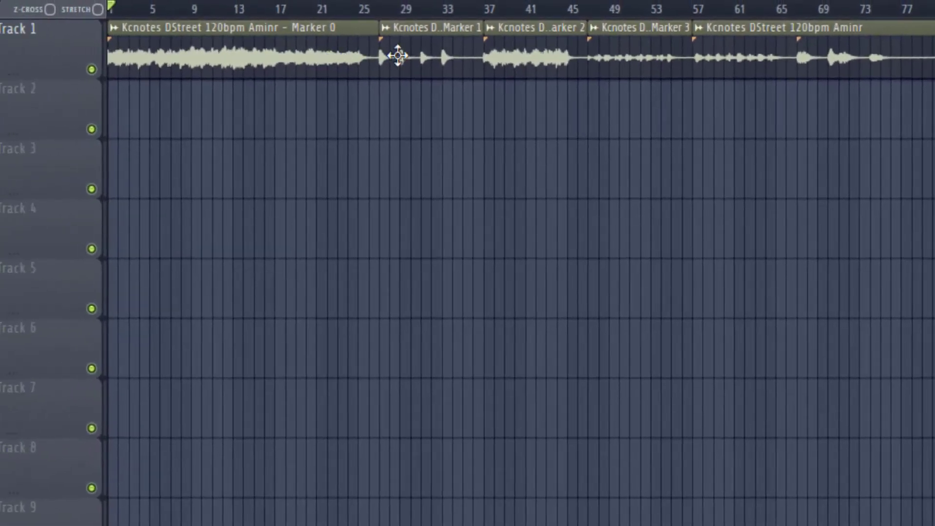
Stack the slices at bar 1: Marker 2 on track 2, Marker 1 on track 3, Marker 3 on track 4, and the remainder on track 5.
left_click_drag(440, 45, 169, 164)
mouse_move(550, 48)
left_mouse_down()
mouse_move(172, 167)
mouse_move(172, 107)
left_mouse_up()
left_click_drag(633, 61, 151, 240)
left_click_drag(764, 72, 180, 236)
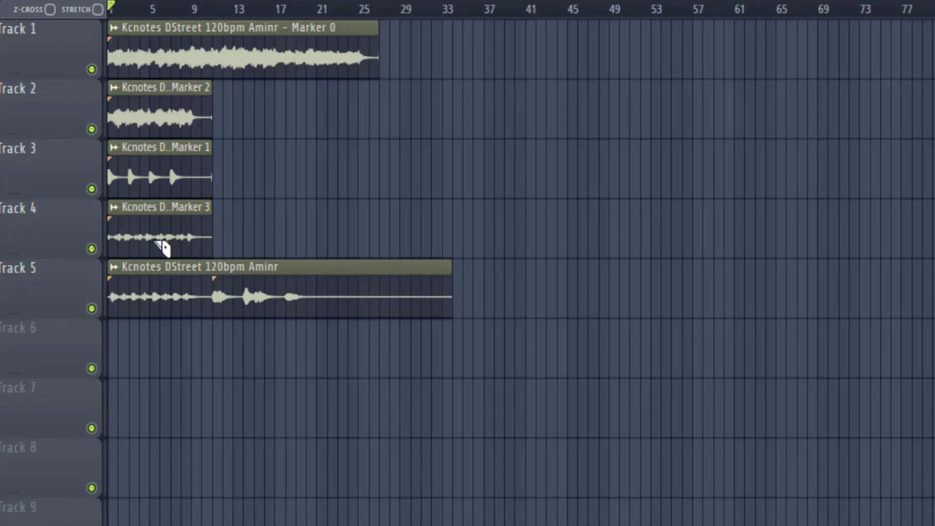
Split the track 5 clip at its inner marker, move the second part to bar 1 of track 6, and delete its excess tail.
left_click_drag(212, 385, 213, 252)
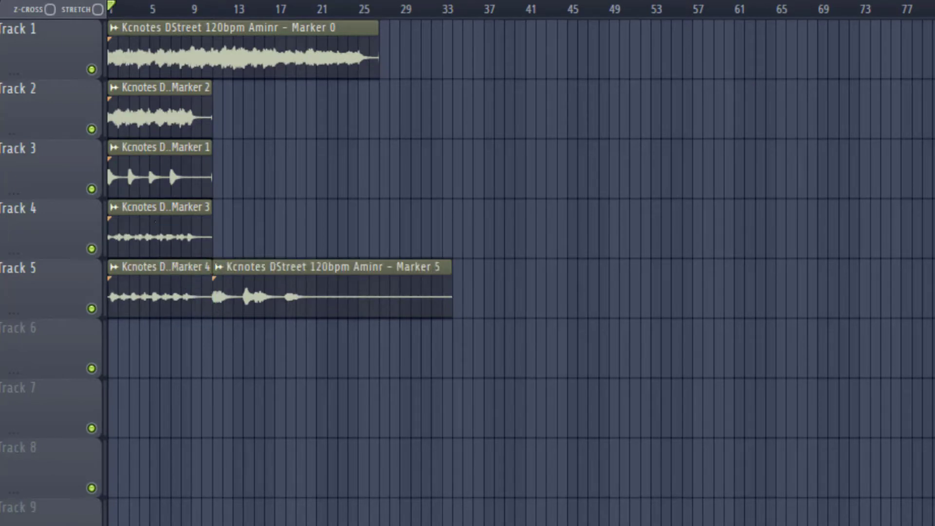
mouse_move(332, 289)
left_mouse_down()
mouse_move(227, 289)
mouse_move(227, 350)
mouse_move(224, 73)
left_mouse_up()
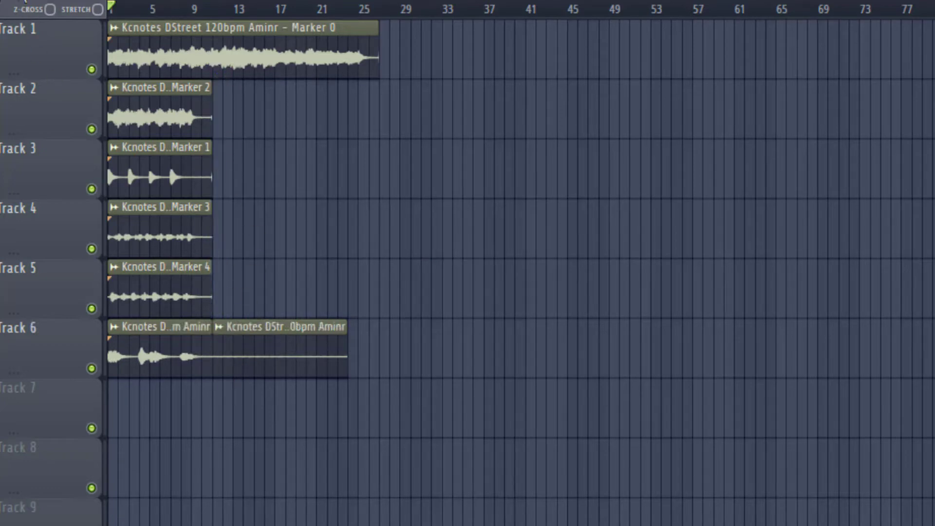
right_click(298, 348)
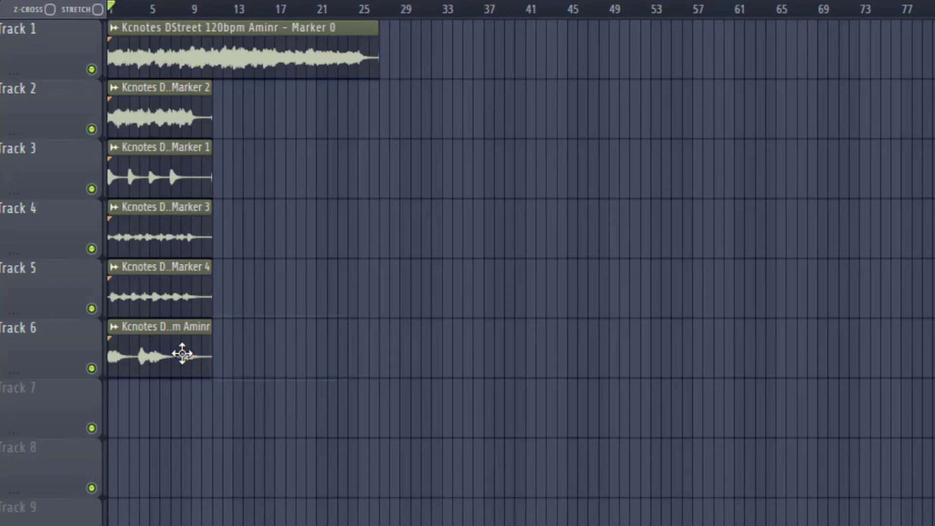
Move the full-melody Marker 0 clip along track 1 to start at about bar 18, clear of the stacked slices.
scroll(175, 241, "up", 4)
scroll(185, 186, "down", 1)
left_click_drag(266, 44, 608, 22)
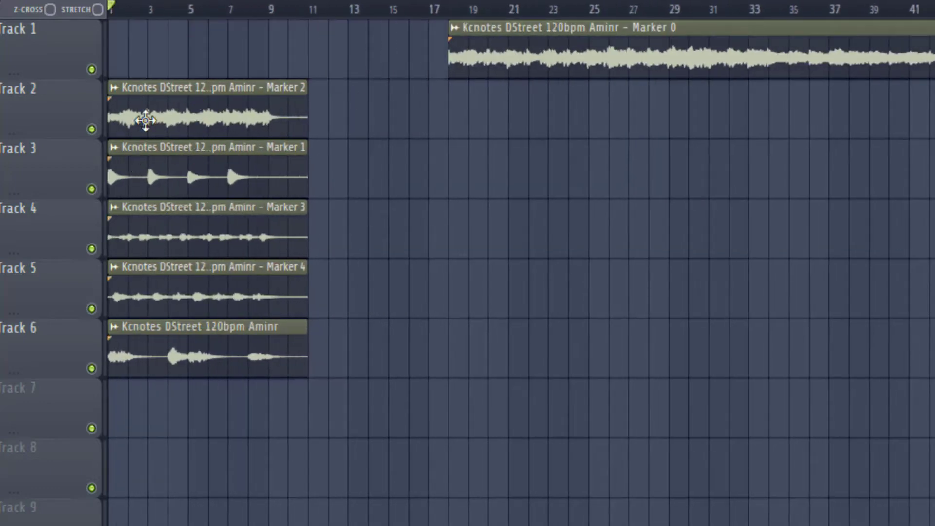
Solo tracks 2, 3 and 4 in turn and play them to audition each melody stem.
right_click(93, 130)
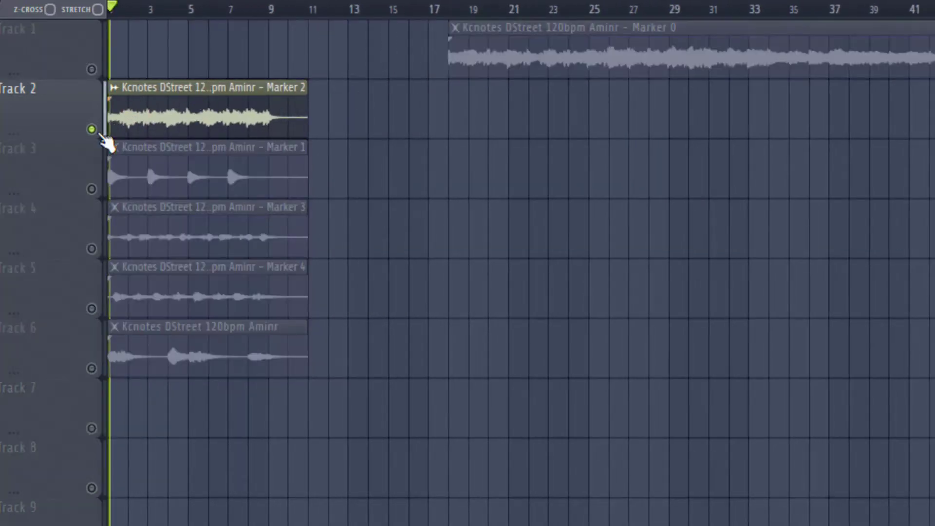
key("space")
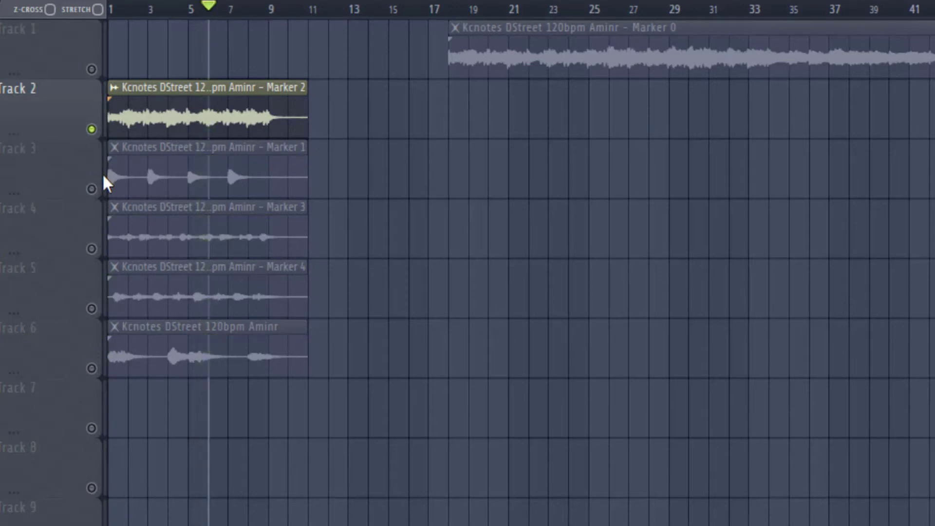
right_click(92, 189)
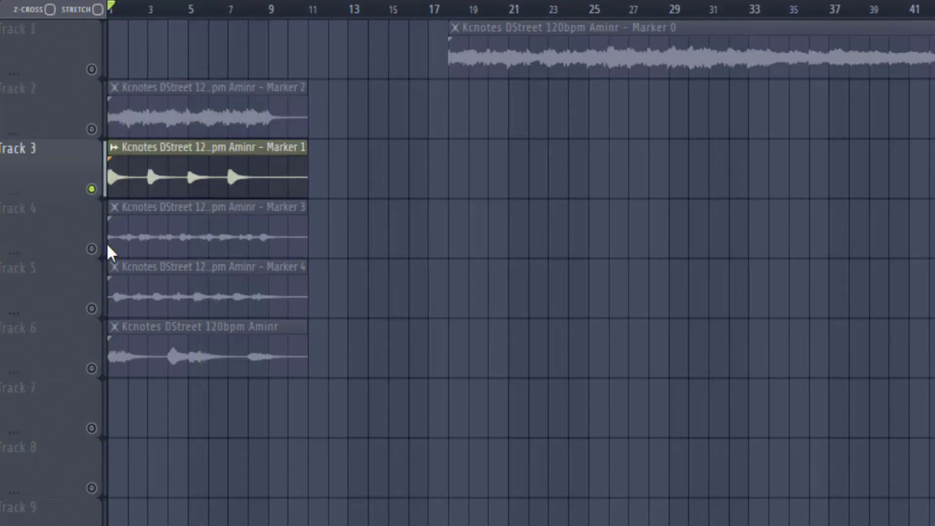
right_click(91, 249)
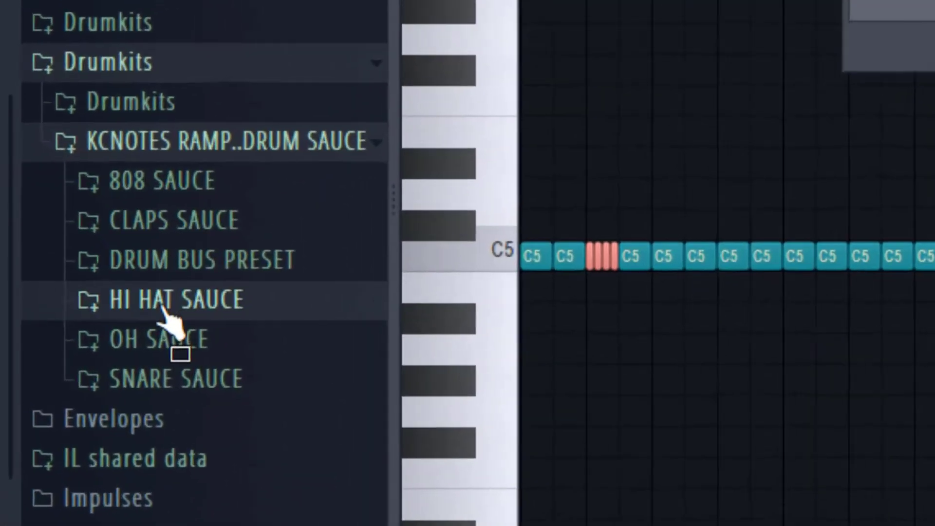
Preview the hi-hat samples in the HI HAT SAUCE folder of the KCNOTES drum kit.
left_click(163, 308)
left_click(172, 387)
left_click(202, 422)
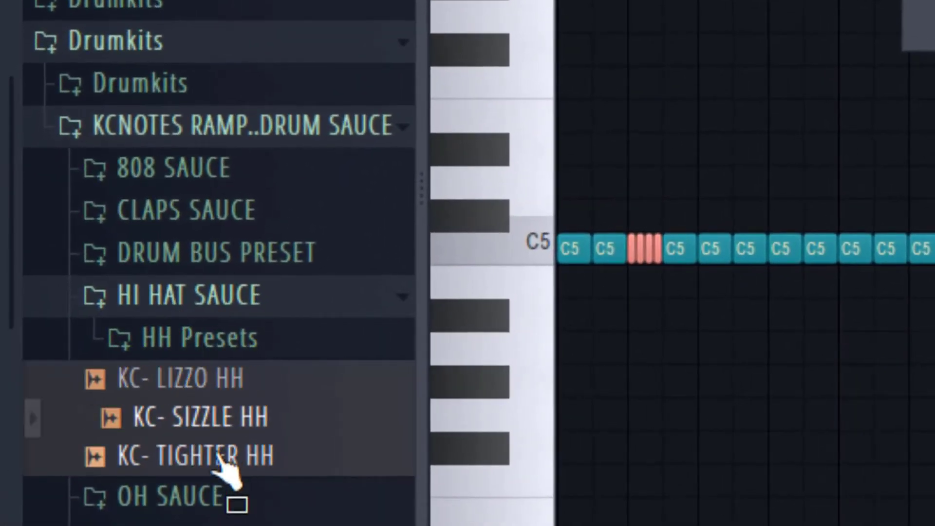
left_click_drag(209, 449, 537, 247)
left_click_drag(305, 375, 877, 21)
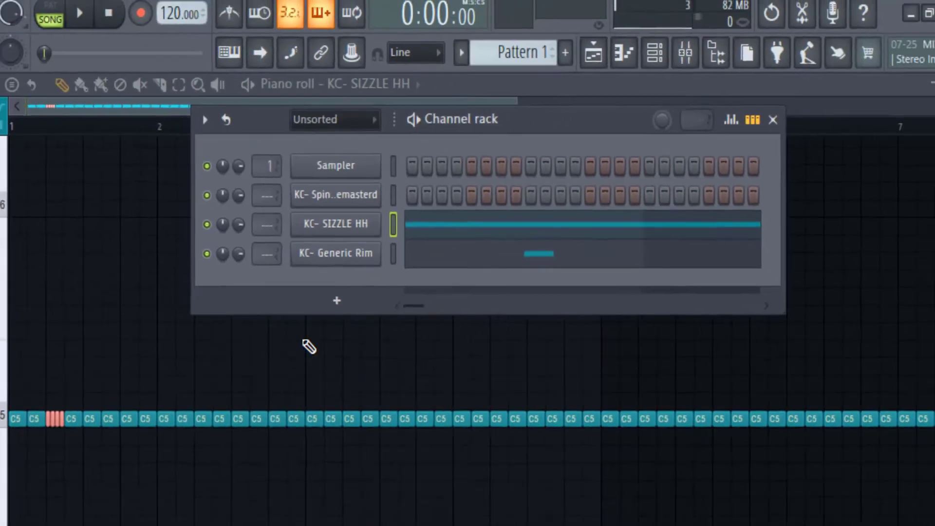
Play the hi-hat pattern and inspect the KC- SIZZLE HH channel's miscellaneous and sample settings, then close them.
key("space")
left_click(164, 521, "ctrl")
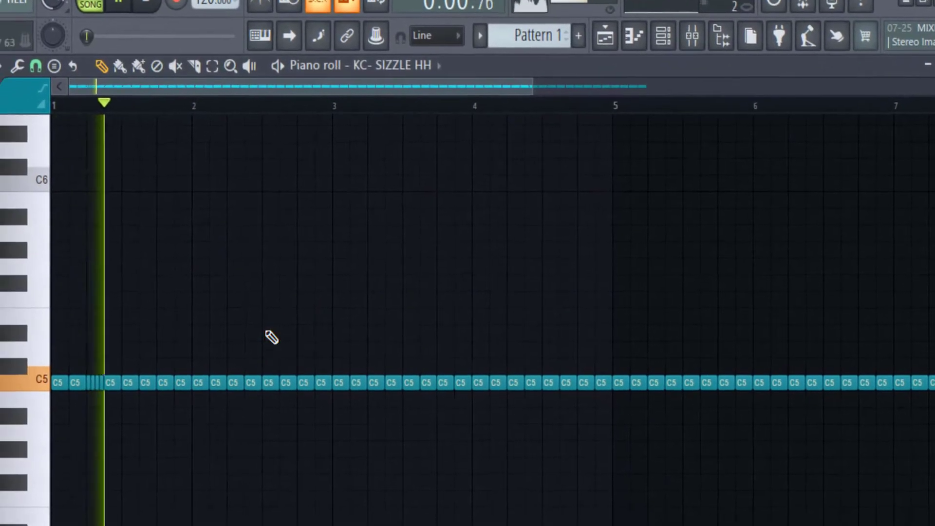
left_click(703, 4)
left_click(411, 156)
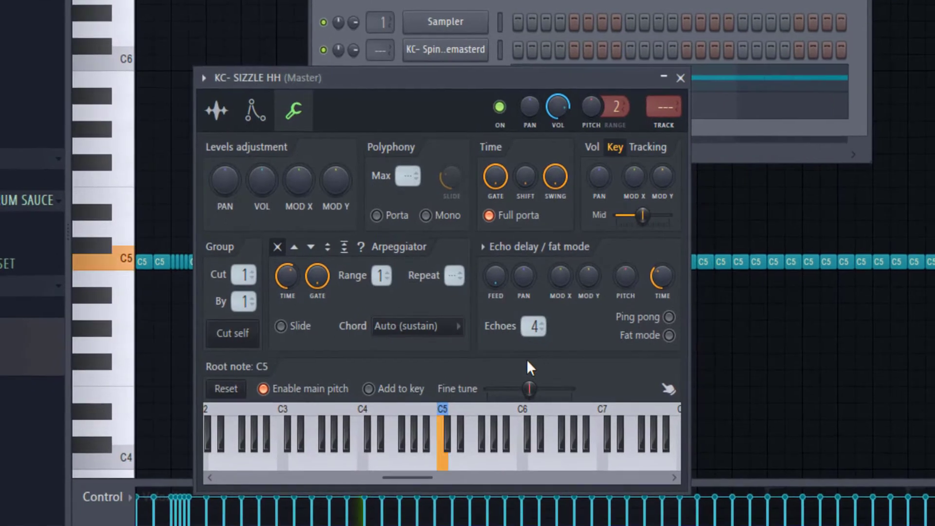
key("Page_Up")
key("Page_Up")
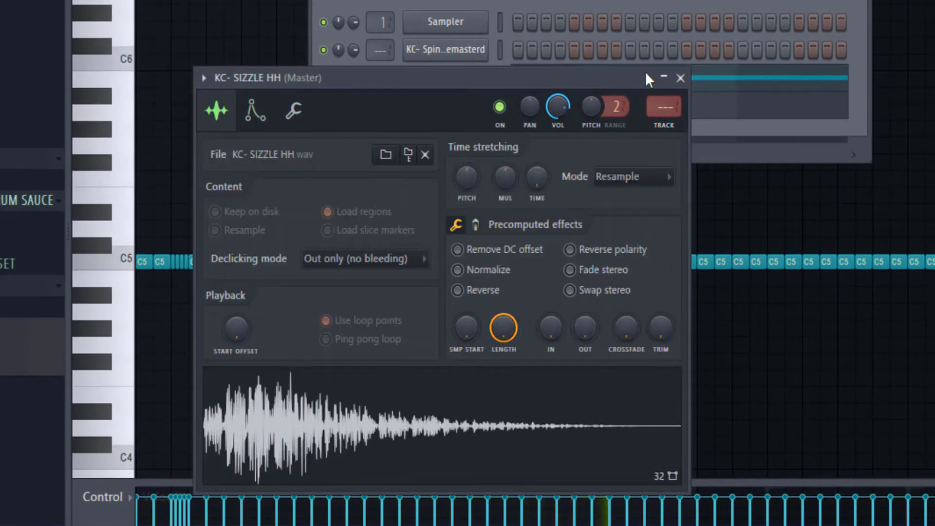
left_click(681, 78)
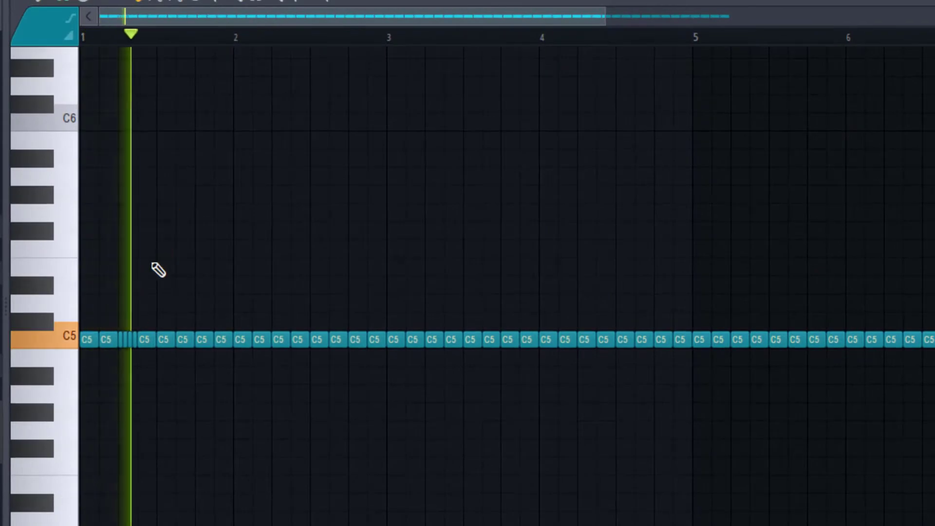
Replace the two straight C5 hi-hat notes starting at beat 3 of bar 1 with two shorter triplet-spaced notes.
scroll(136, 341, "down", 3)
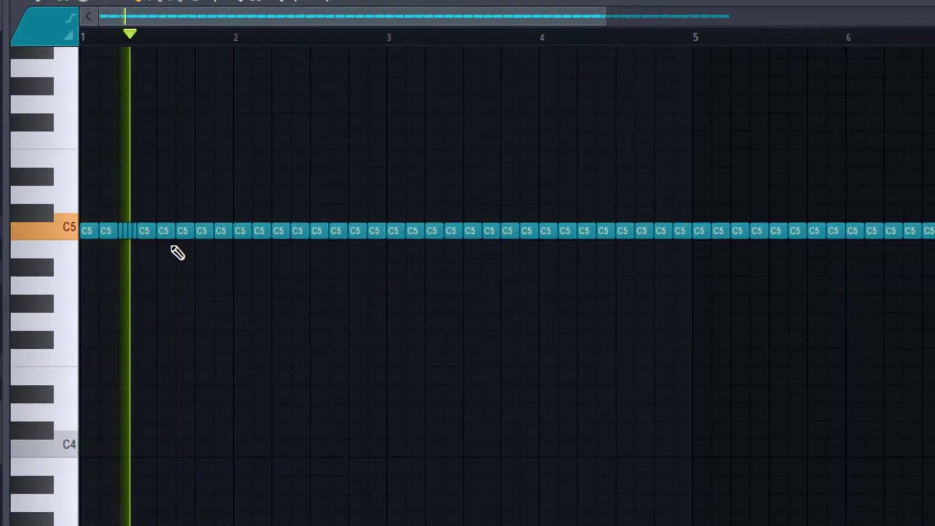
right_click(167, 232)
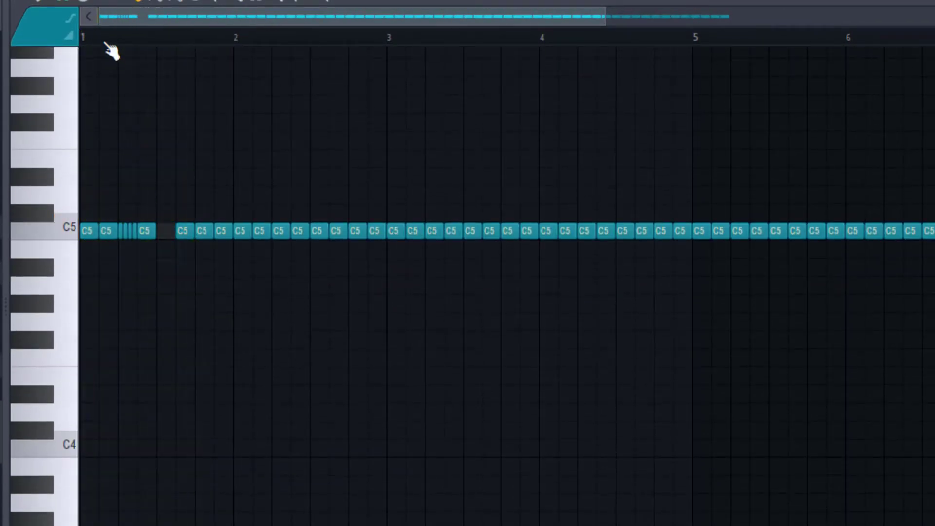
left_click(63, 2)
left_click(91, 245)
scroll(177, 225, "up", 3)
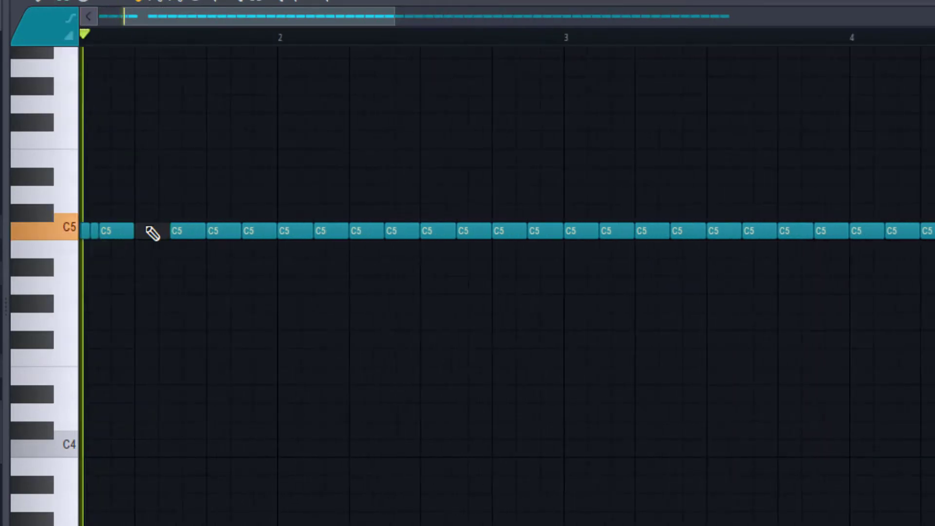
left_click(148, 228)
key("ctrl+z")
left_click(163, 231)
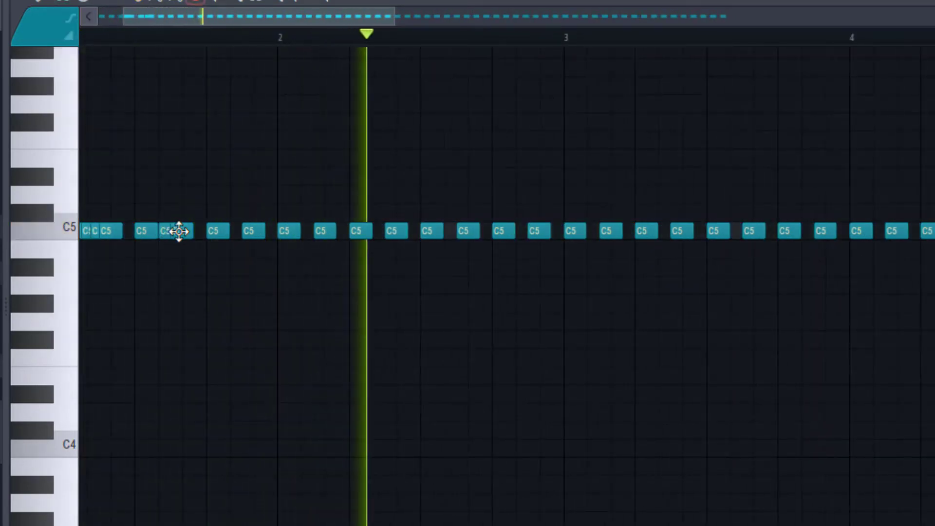
right_click(184, 232)
Fill the gap before beat 4 of bar 1 with a third C5 triplet note.
scroll(190, 226, "down", 3)
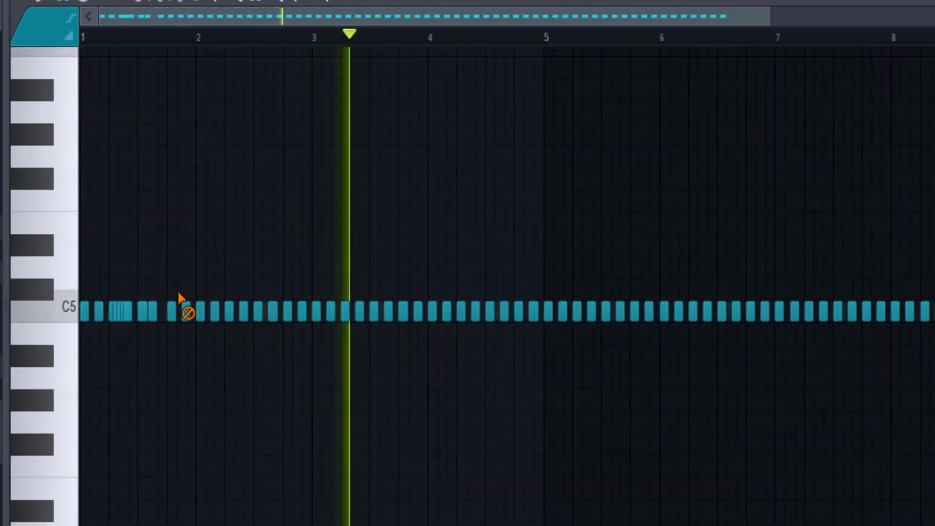
scroll(177, 293, "down", 4)
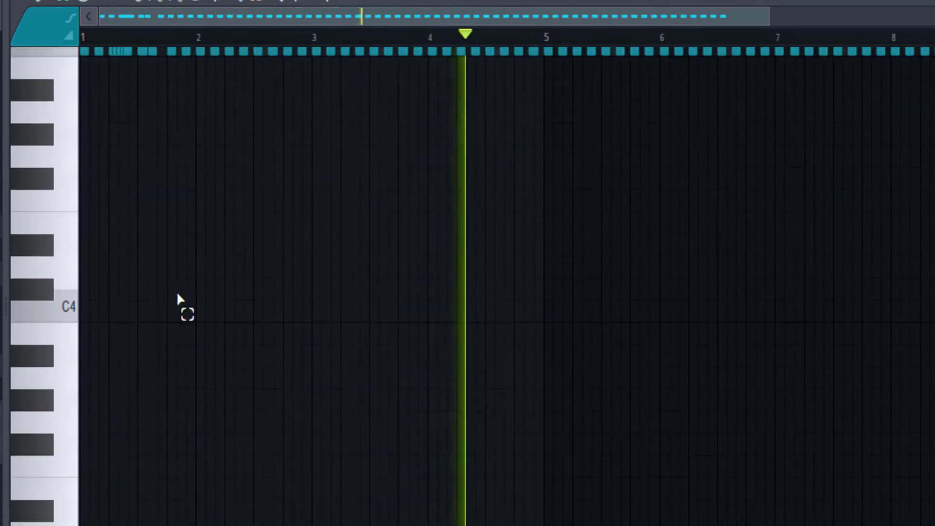
scroll(171, 300, "up", 4)
scroll(166, 312, "up", 3)
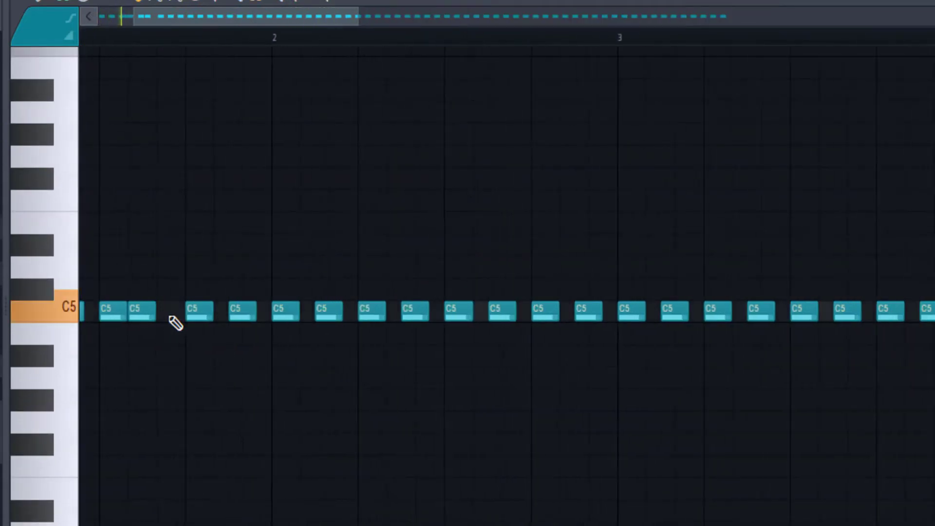
scroll(171, 315, "down", 6)
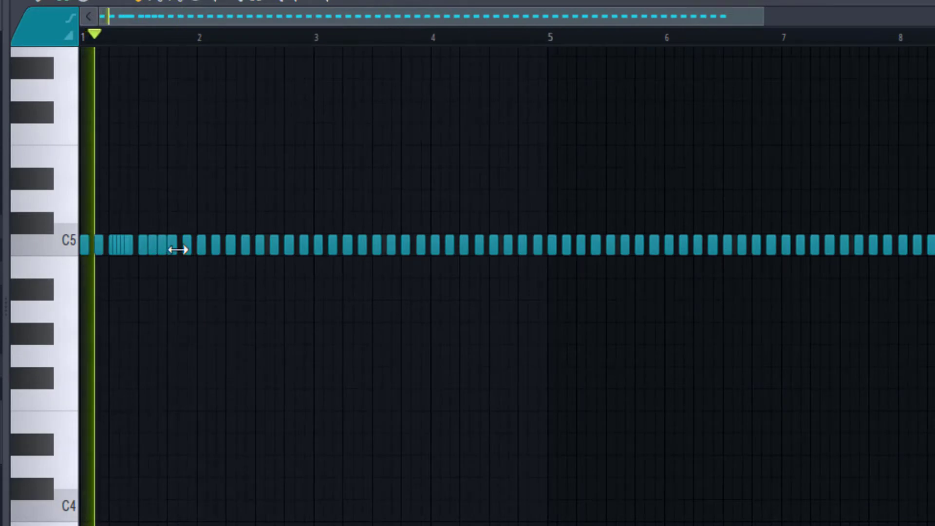
scroll(117, 390, "up", 4)
scroll(98, 494, "up", 3)
scroll(117, 415, "down", 2)
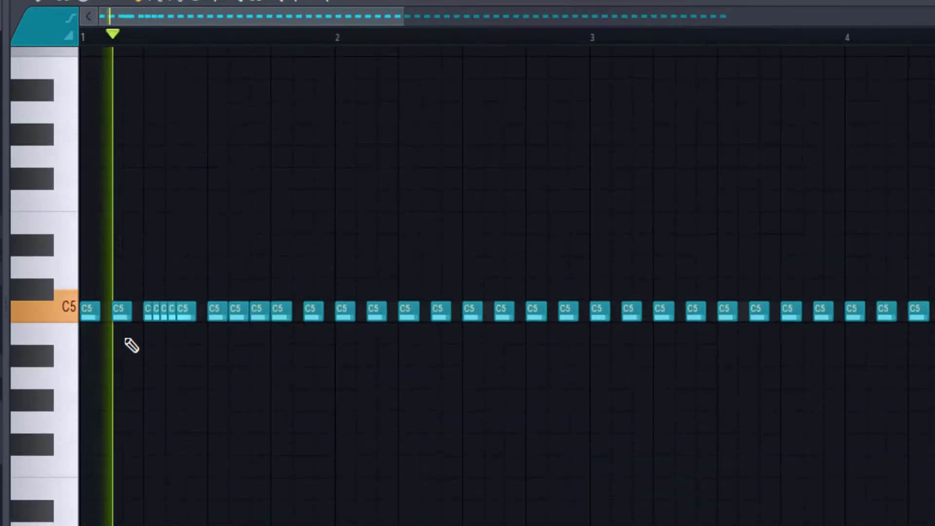
Shift the last C5 hi-hat note of bar 1 slightly later to the triplet position just before bar 2, and stop playback.
left_click_drag(313, 309, 322, 309)
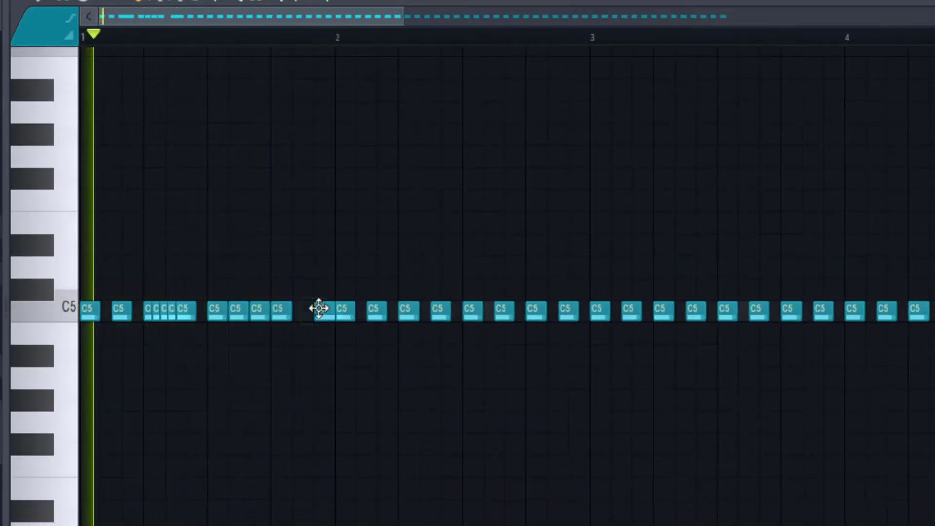
scroll(330, 329, "down", 2)
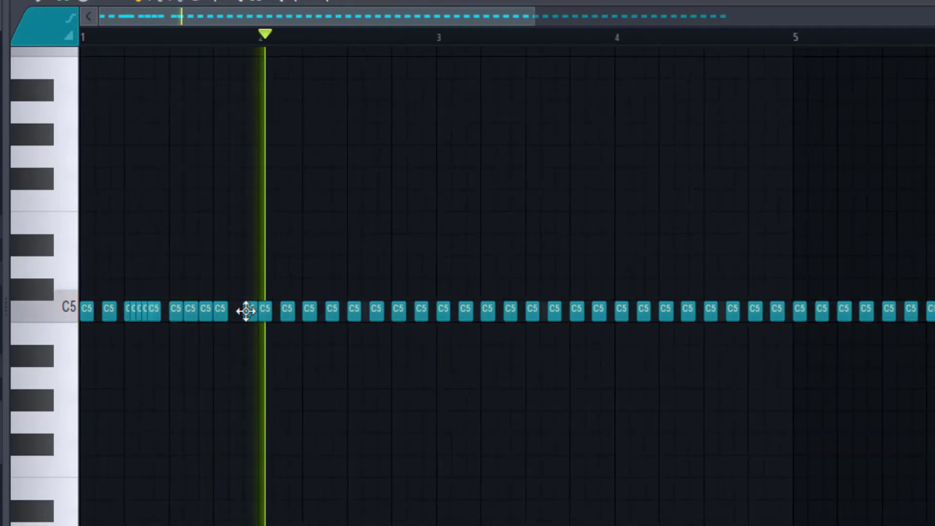
scroll(251, 310, "up", 3)
scroll(251, 311, "up", 1)
key("space")
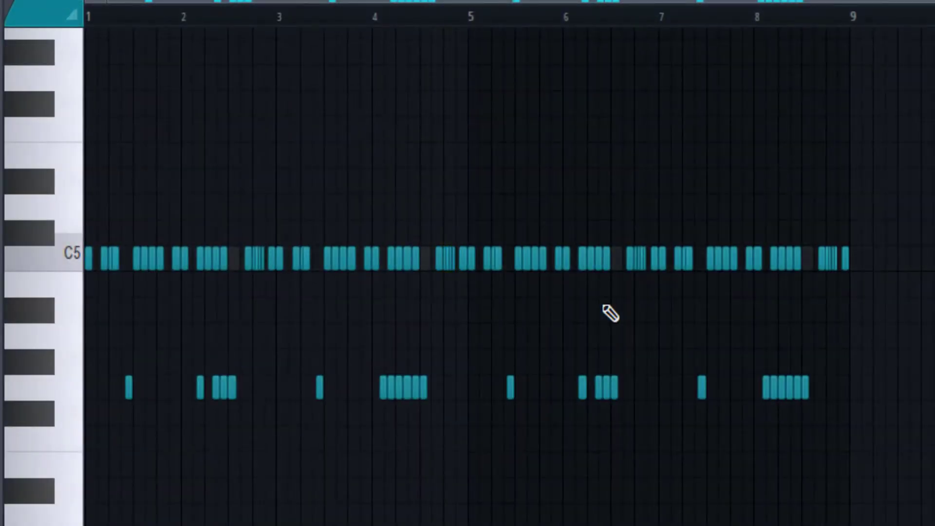
Randomize the panning and velocity levels of the hi-hat notes with the bipolar option, apply them, and play the pattern.
key("alt+r")
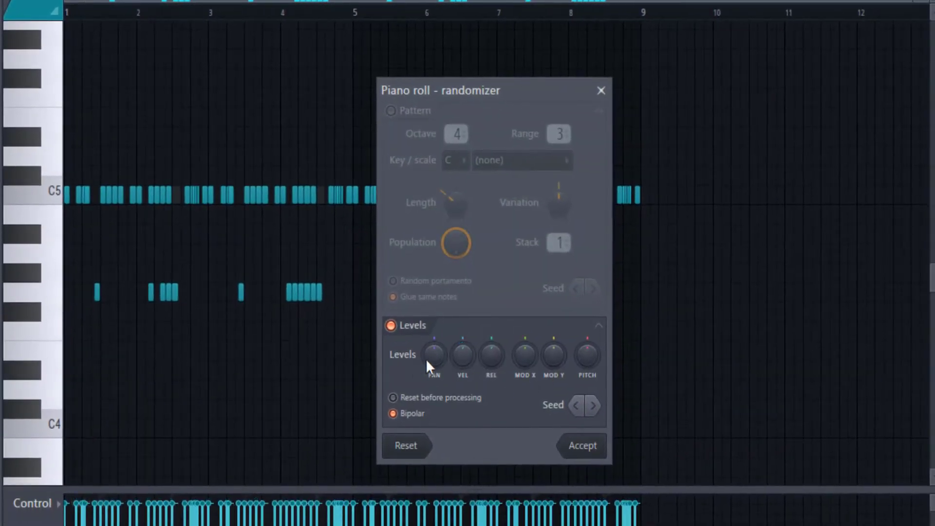
left_click_drag(427, 360, 460, 349)
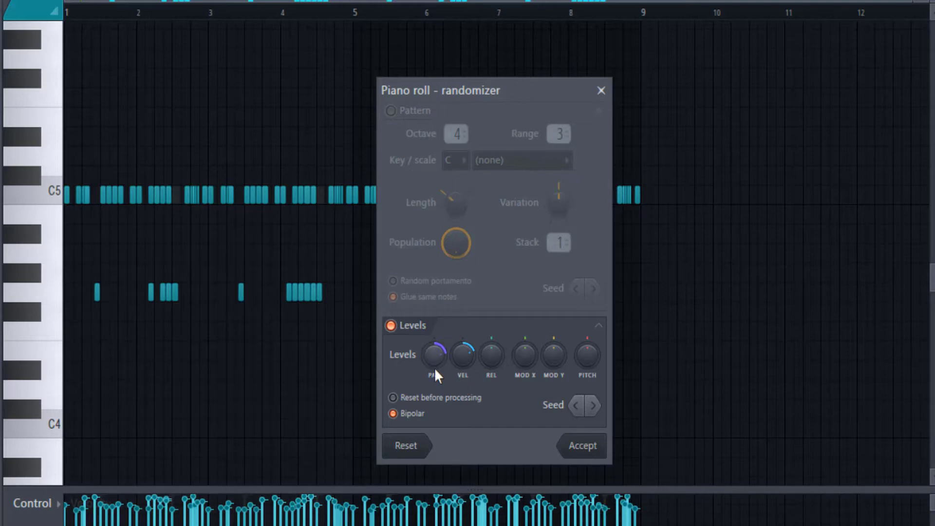
left_click(581, 447)
key("space")
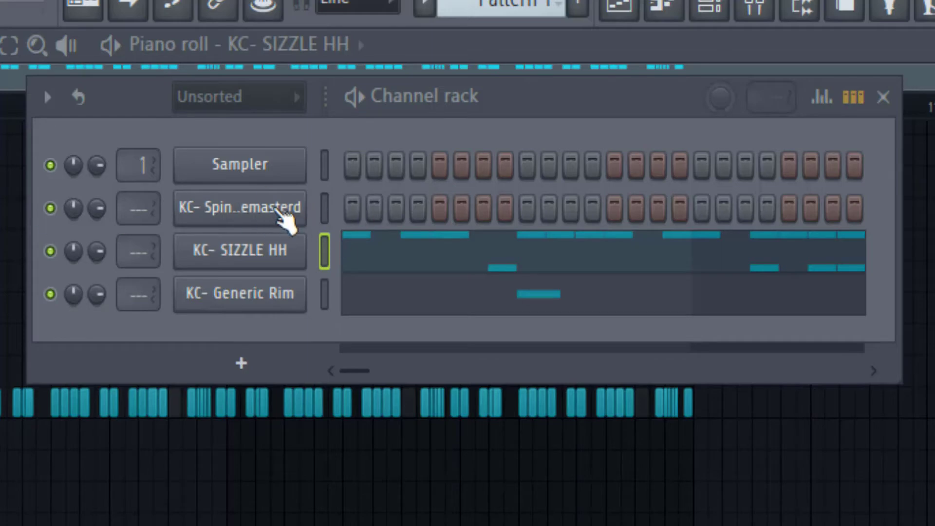
Open the piano roll of the KC- Spinz Remasterd channel, raise its opening note by one octave, and play the pattern.
right_click(278, 208)
left_click(374, 210)
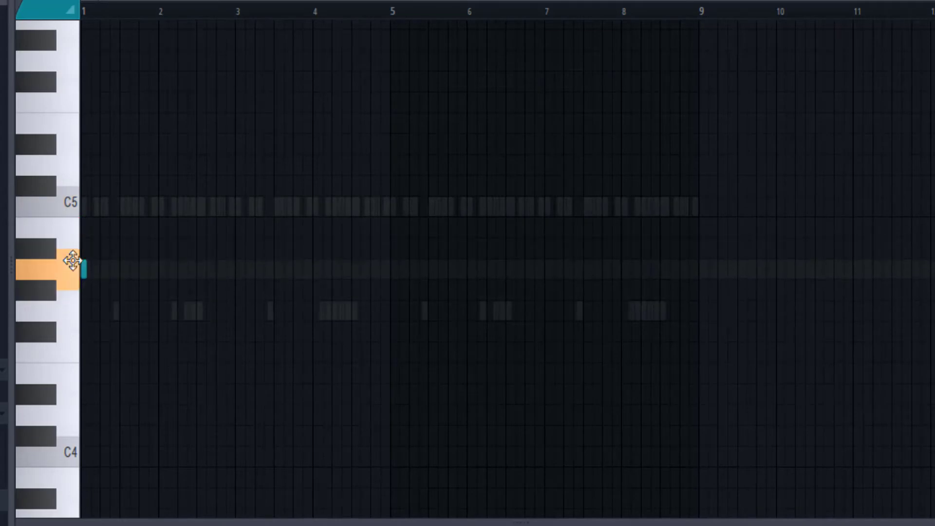
scroll(80, 267, "down", 3)
key("space")
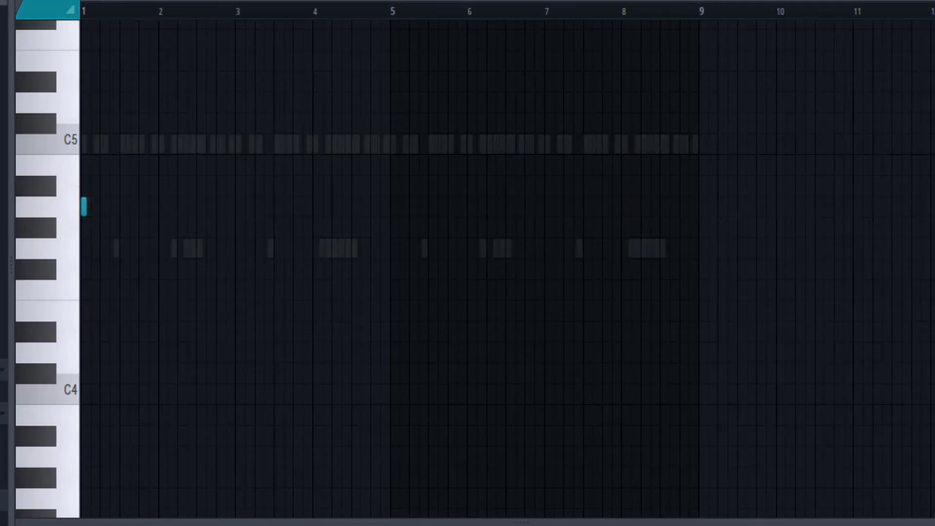
key("space")
key("space")
key("ctrl+Up")
key("space")
scroll(198, 120, "up", 3)
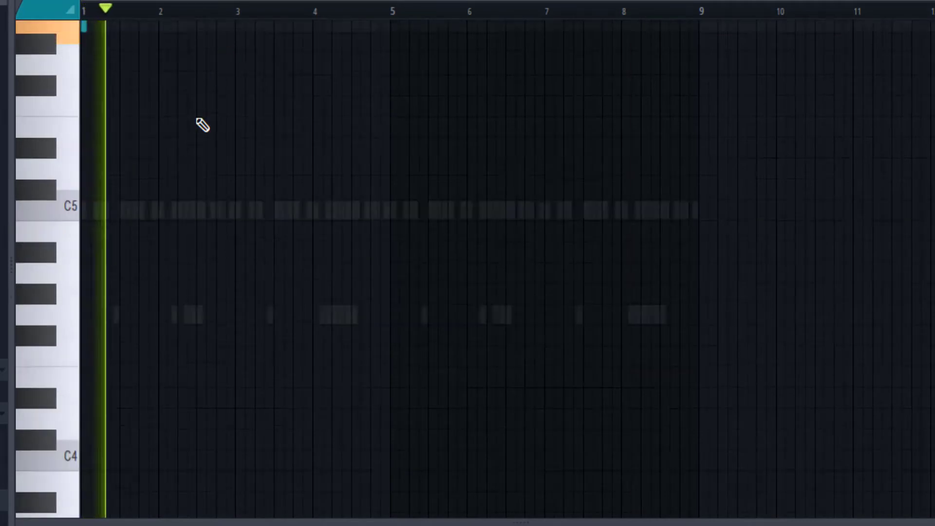
Add two B5 notes to the 808 melody right after the two C6 notes at the end of bar 4.
scroll(202, 128, "up", 10)
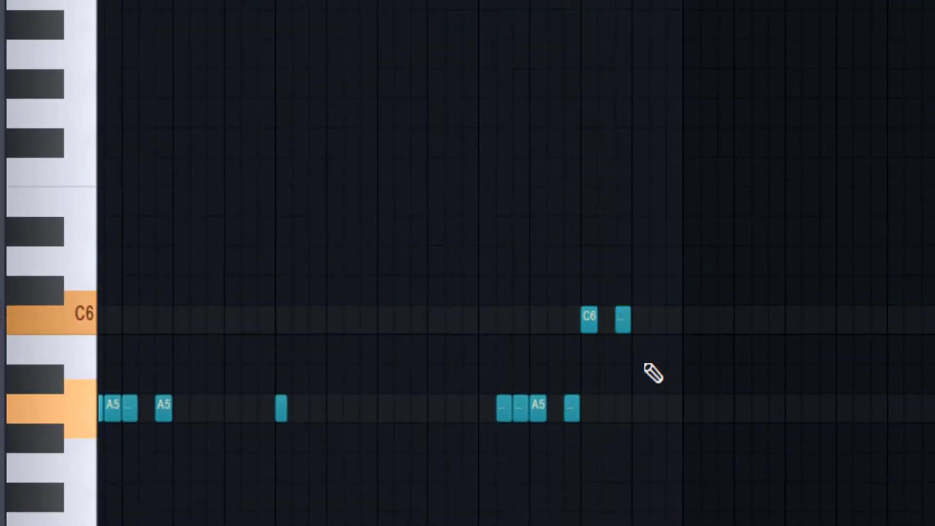
mouse_move(652, 371)
left_mouse_down()
mouse_move(641, 338)
mouse_move(634, 344)
left_mouse_up()
left_click(670, 346)
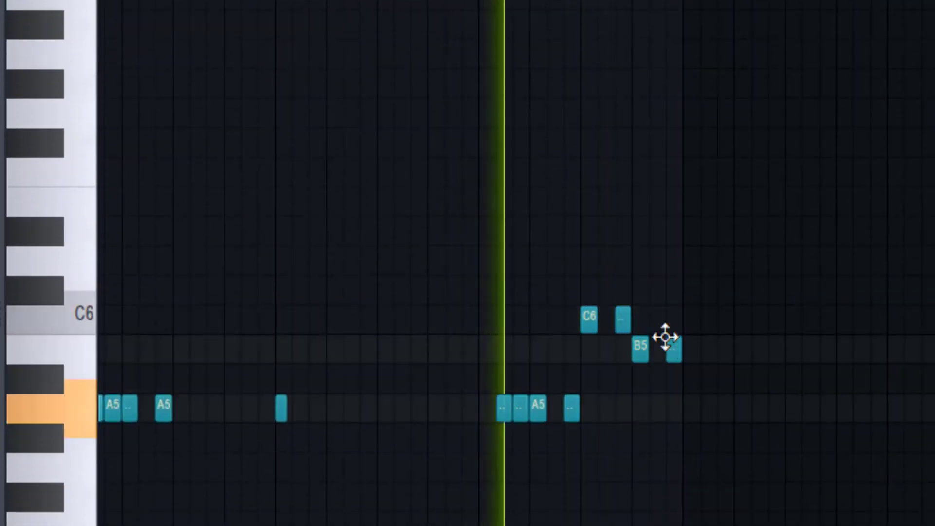
scroll(668, 355, "up", 1)
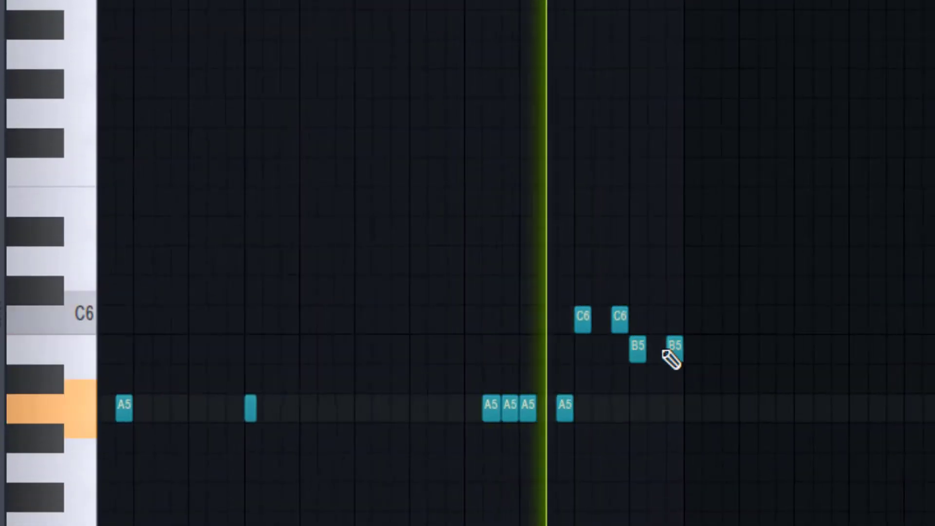
Add two C5 open-hat notes in the second half of bar 4.
scroll(669, 357, "down", 3)
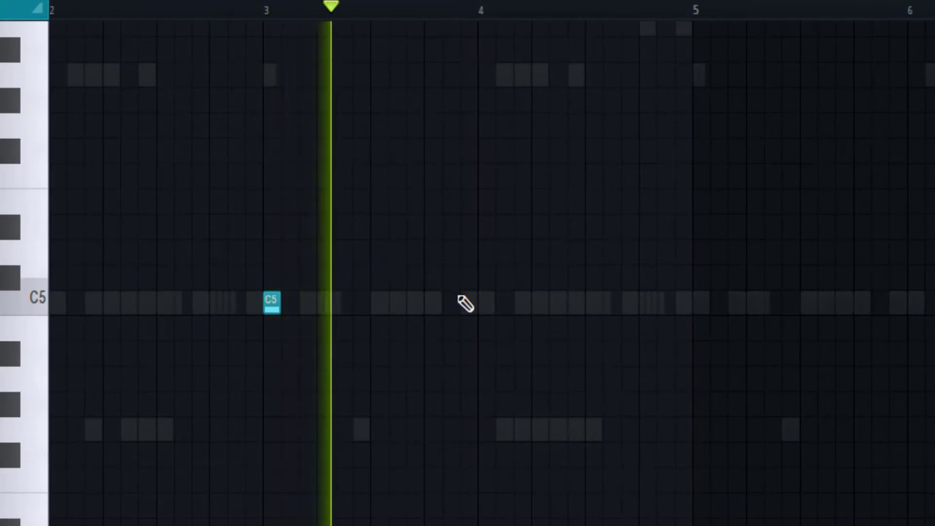
left_click(596, 303)
left_click(649, 302)
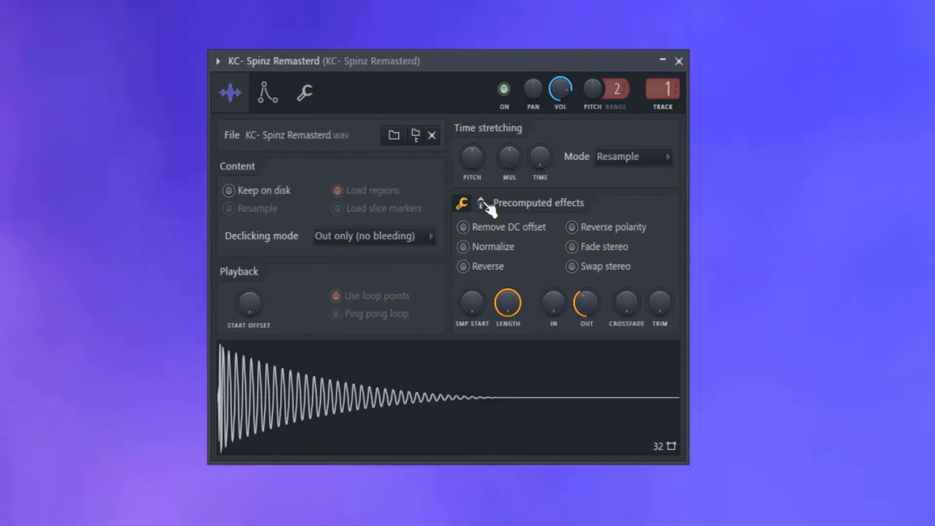
Raise the Boost slightly in the precomputed effects of KC- Spinz Remasterd, and return to its basic sample options.
left_click(482, 203)
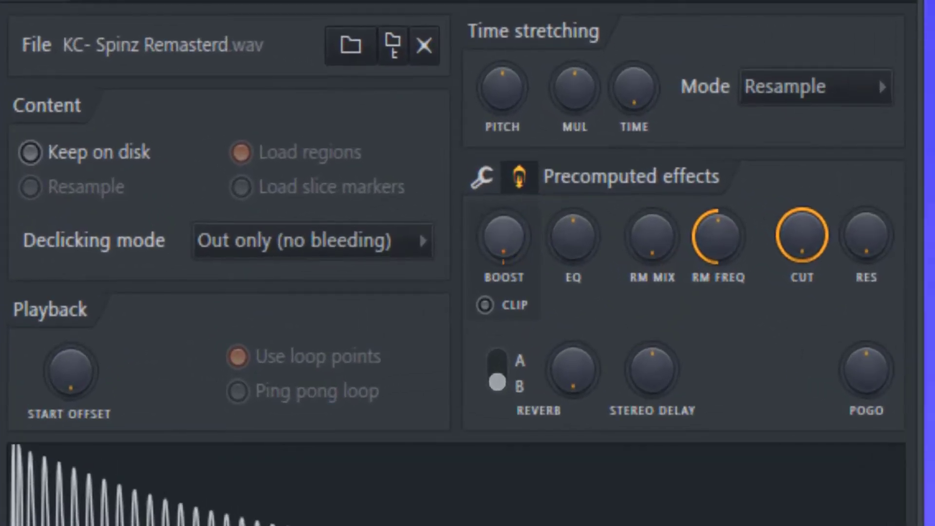
left_click_drag(504, 238, 504, 230)
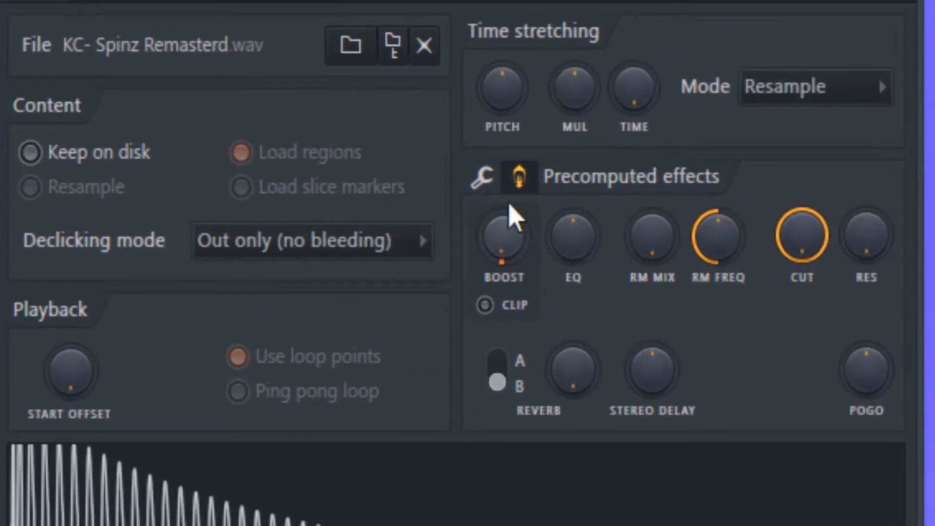
left_click(486, 179)
mouse_move(619, 275)
left_mouse_down()
mouse_move(619, 312)
mouse_move(619, 288)
left_mouse_up()
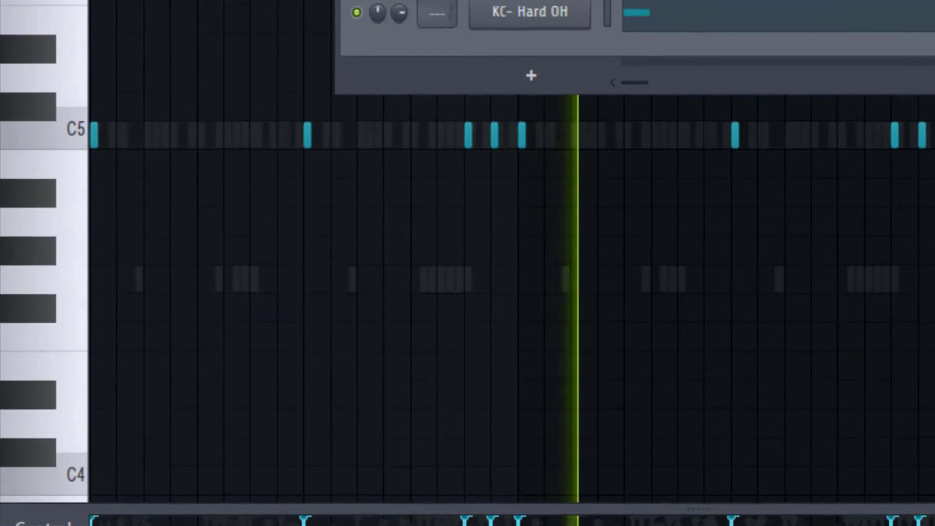
Transpose all the 808 notes down one octave and up two semitones, checking them during playback.
left_click(700, 41)
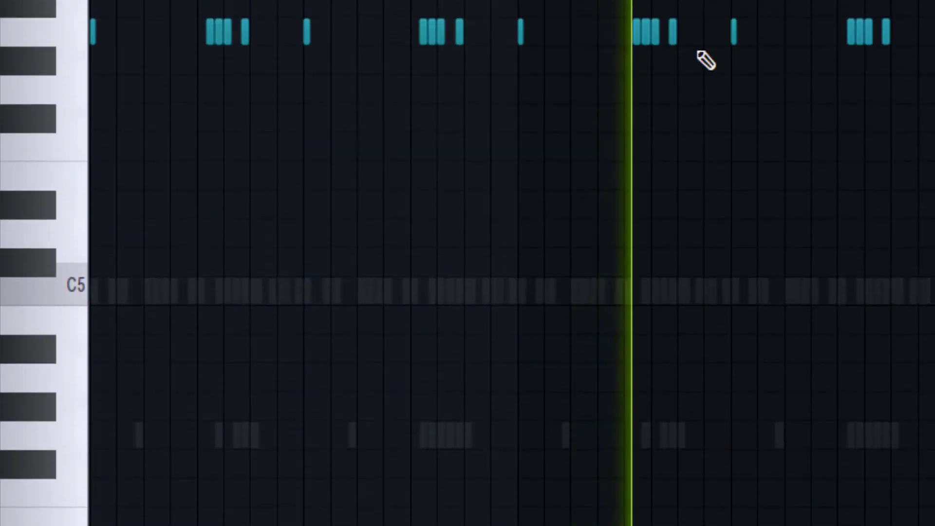
key("ctrl+Down")
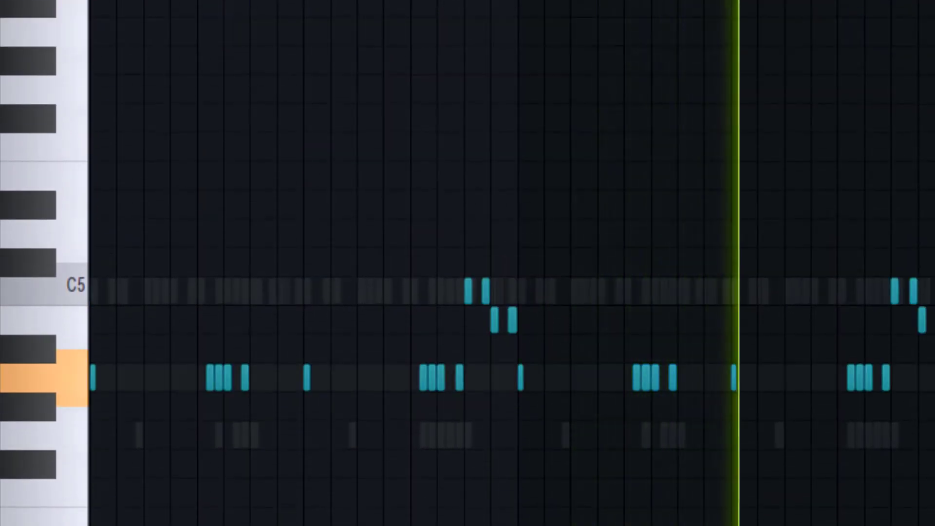
key("F6")
key("F6")
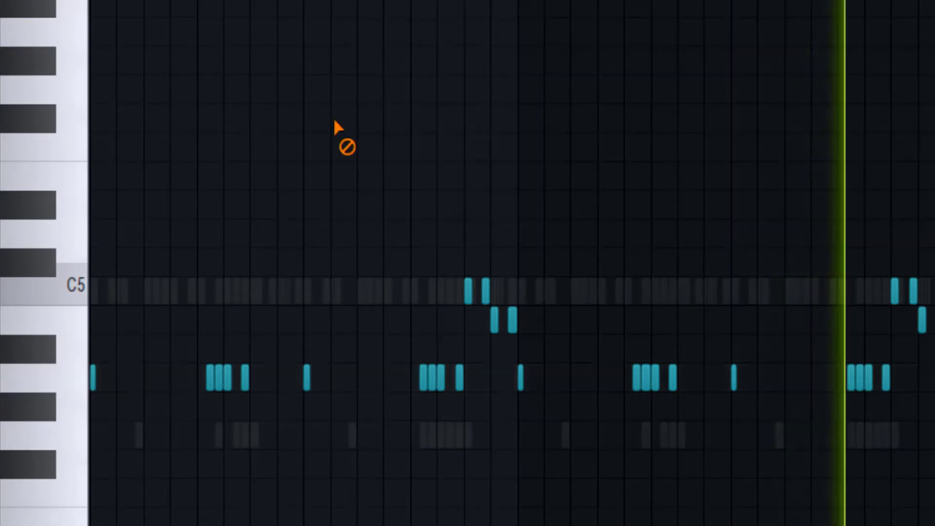
key("space")
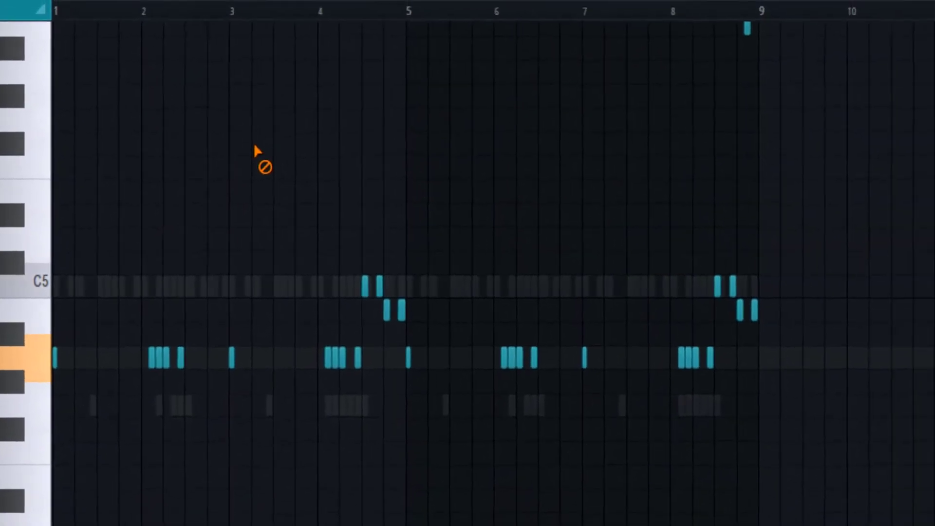
key("shift+Up")
key("shift+Up")
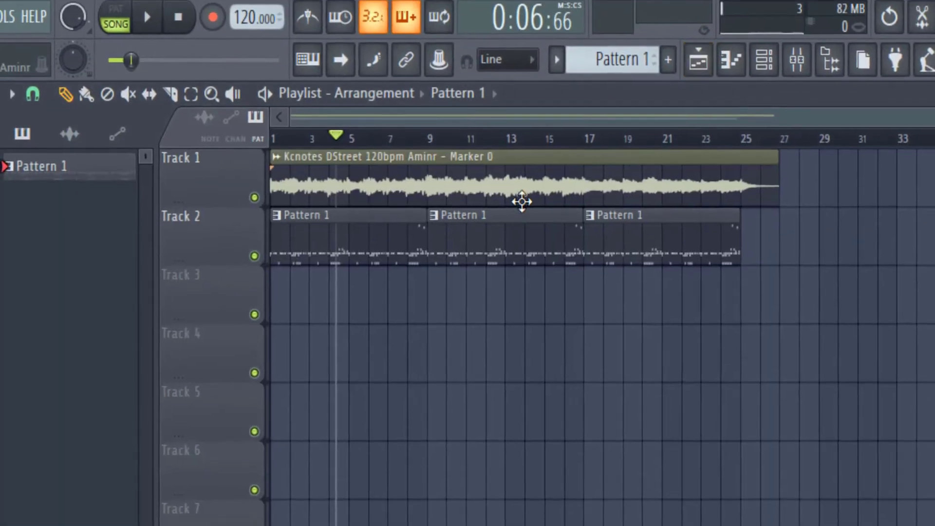
Set the melody clip's time-stretching mode to Stretch and adjust its time-stretching pitch.
double_click(518, 202)
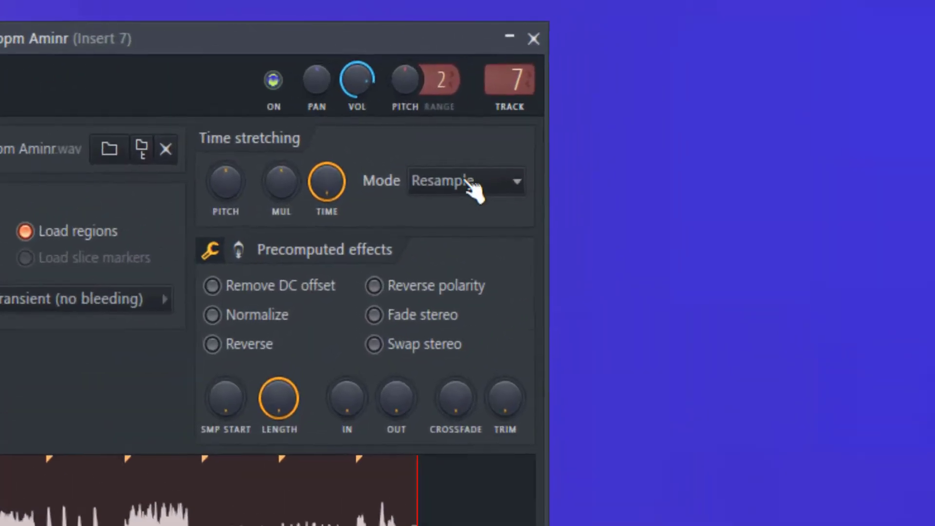
left_click(468, 182)
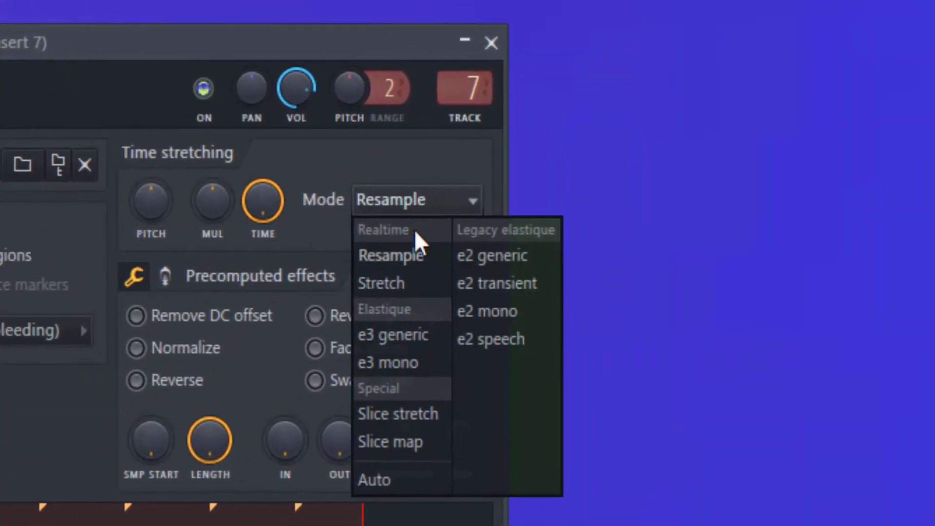
left_click(410, 281)
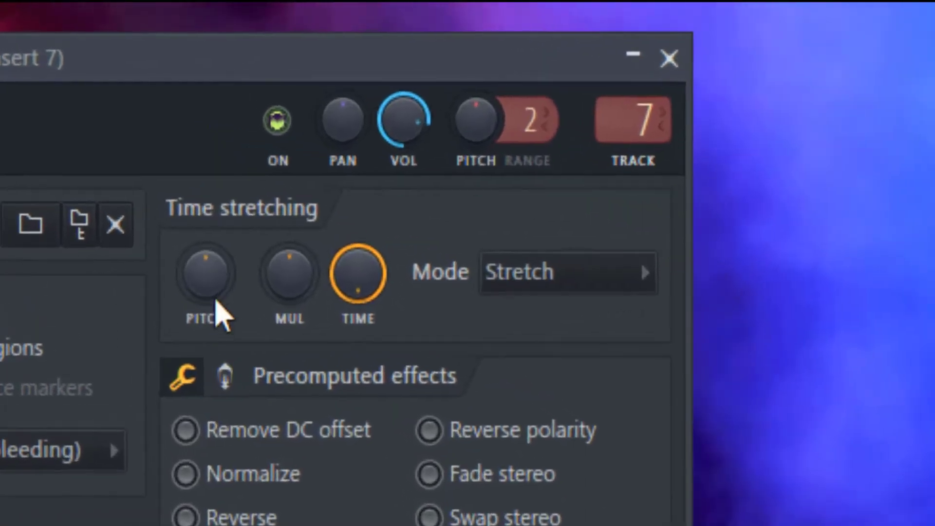
left_click_drag(216, 292, 186, 278)
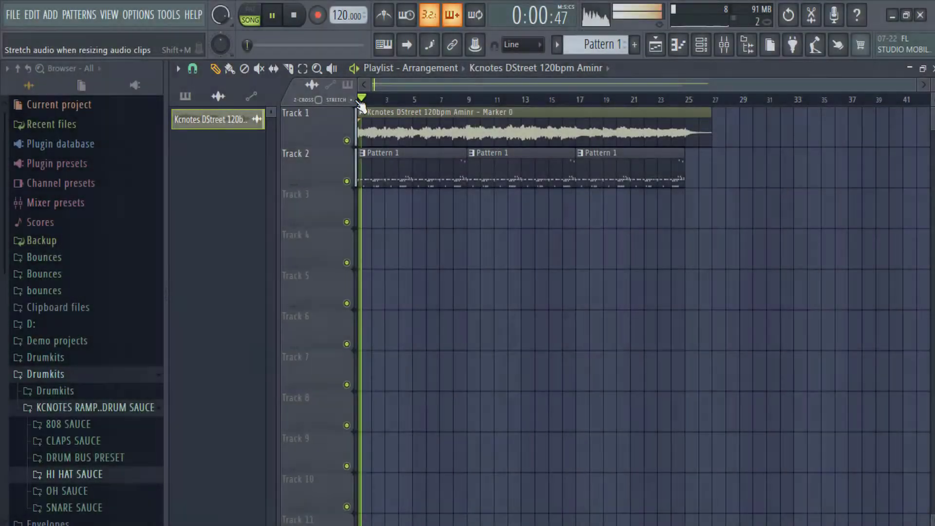
Move the sample start of the KC- Hard OH channel slightly forward, close its settings, and play the beat.
left_click(705, 53)
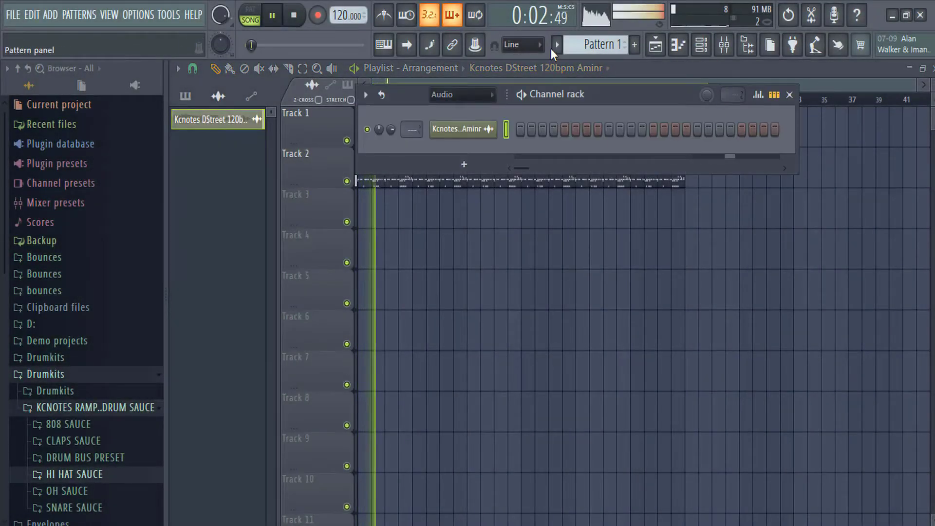
left_click(563, 47)
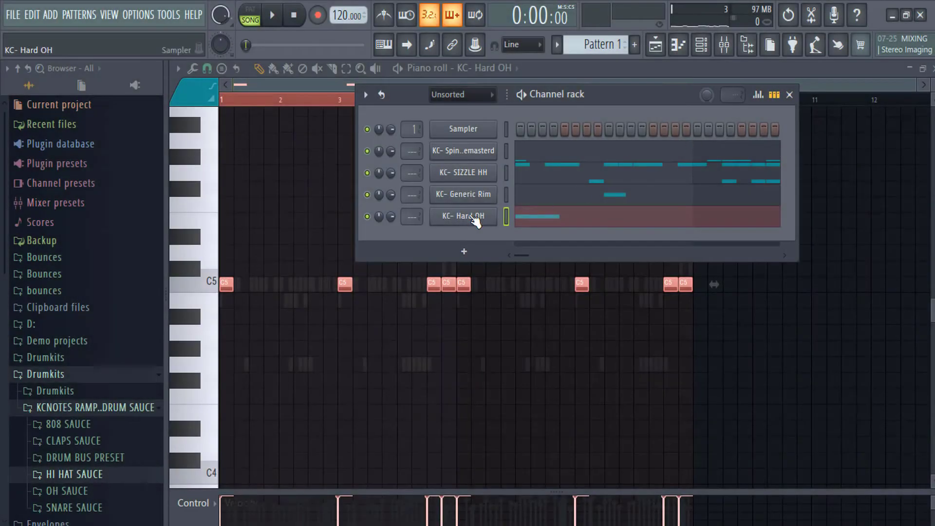
left_click(468, 216)
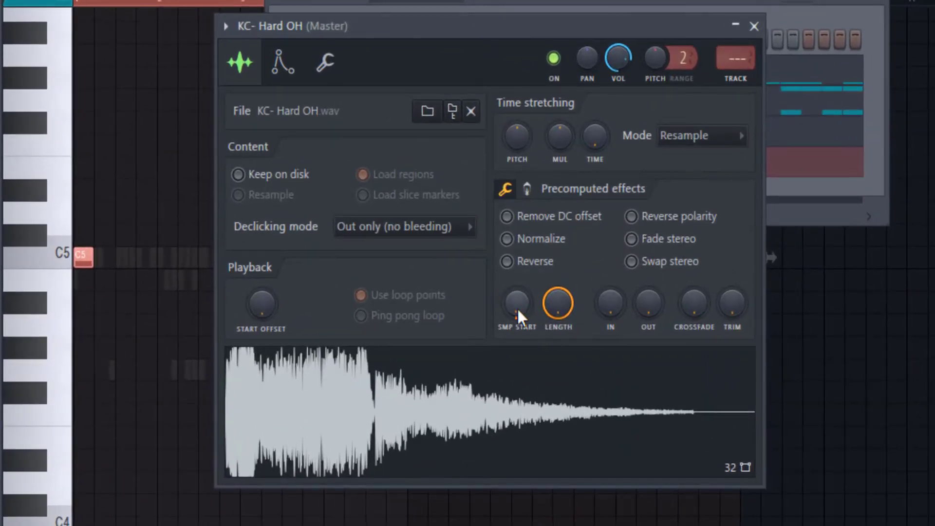
left_click(518, 308)
left_click_drag(506, 304, 505, 294)
left_click(754, 26)
key("space")
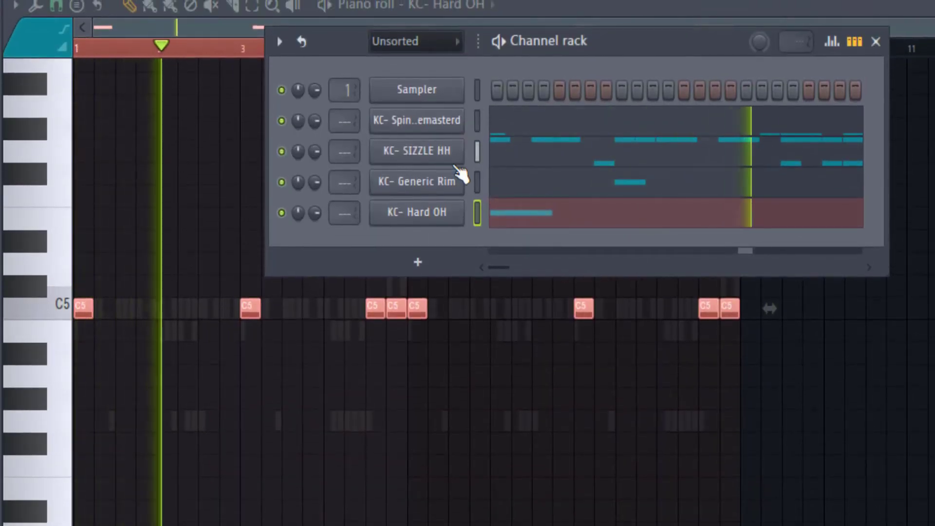
Add a C5 open-hat note late in bar 2 and shift it to end right at bar 3 during playback.
left_click(511, 223)
key("space")
key("space")
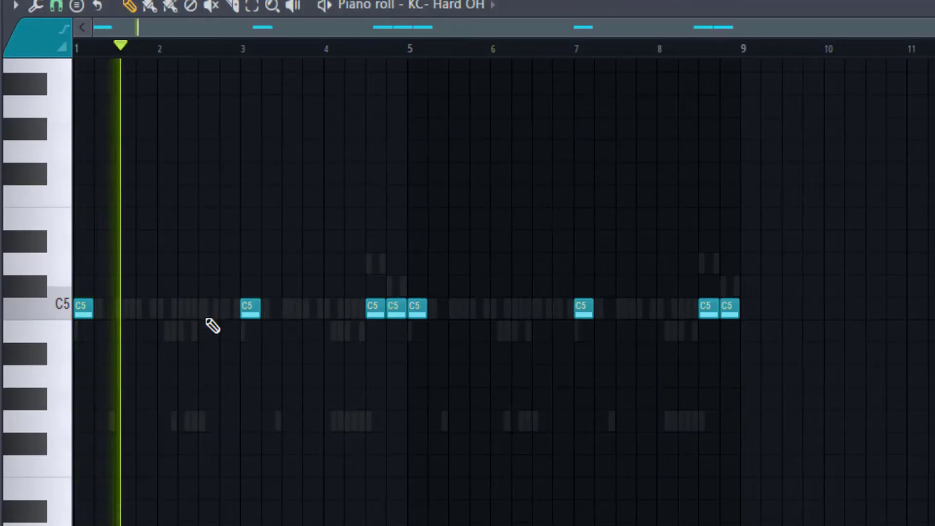
left_click(219, 277)
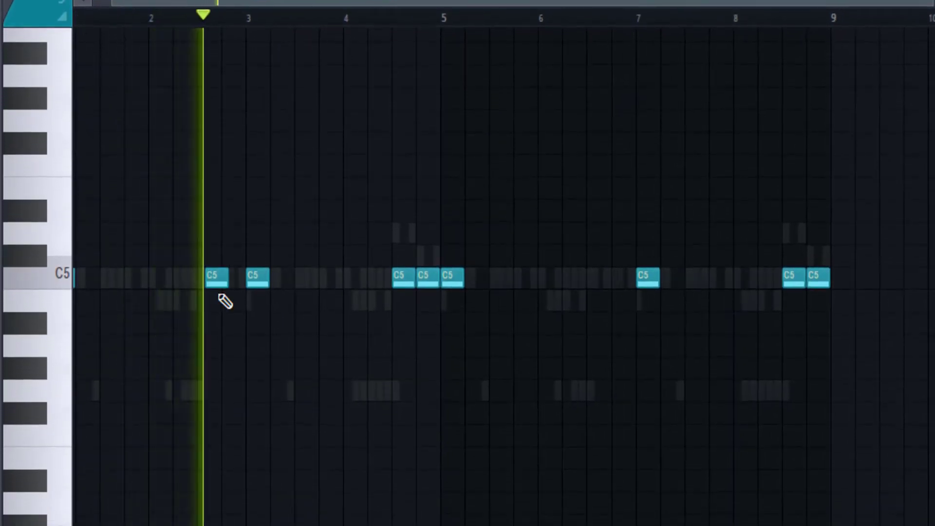
left_click_drag(223, 276, 231, 276)
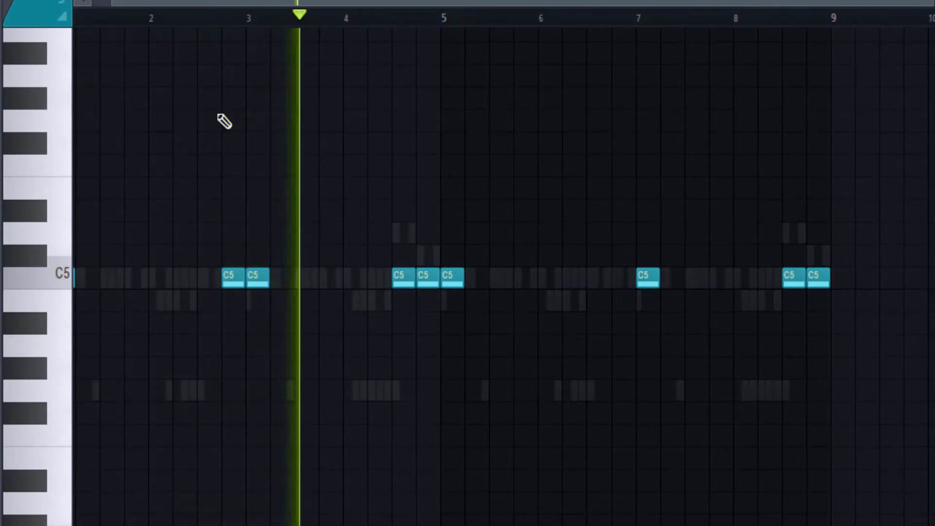
Add the KC- TIGHTER SN sample from the SNARE SAUCE folder as a new channel.
left_click(207, 20)
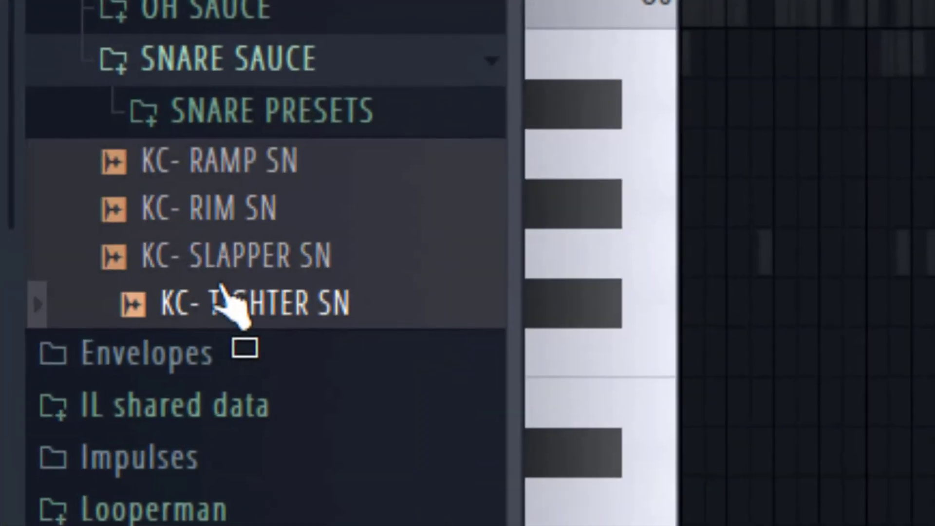
left_click_drag(220, 288, 564, 105)
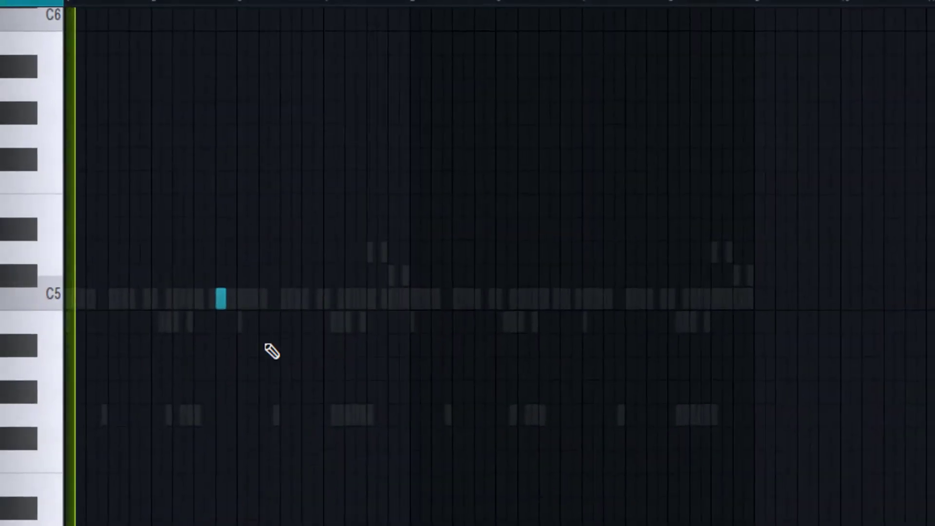
left_click(146, 299)
left_click(167, 299)
key("space")
right_click(168, 301)
right_click(145, 294)
key("space")
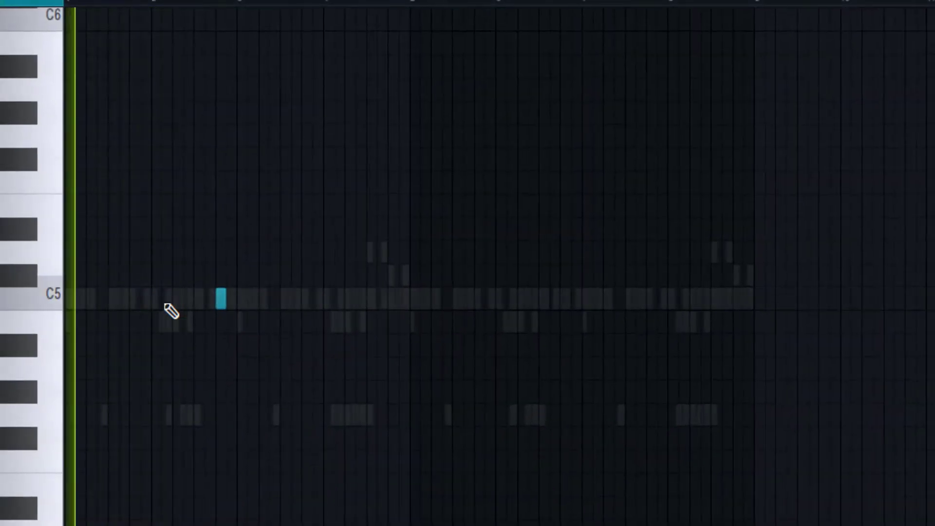
scroll(166, 306, "up", 2)
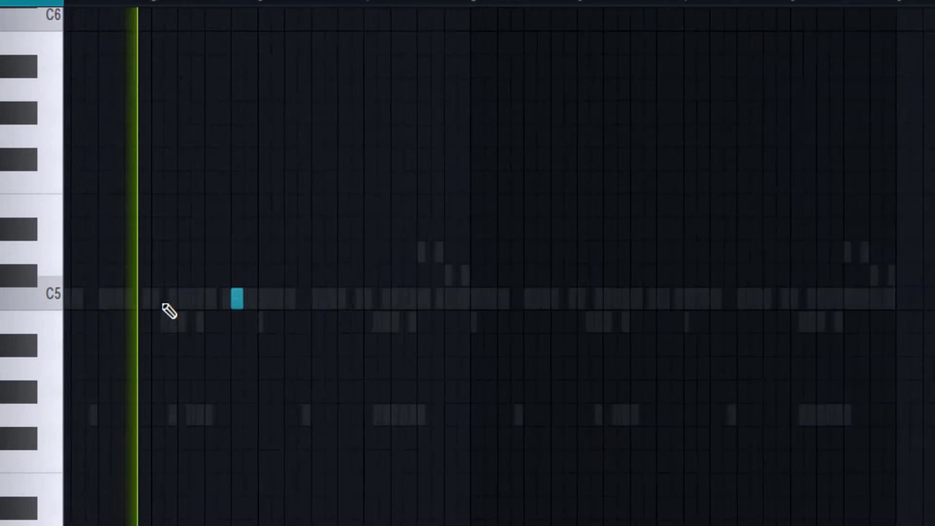
left_click(202, 298)
right_click(203, 300)
Set the piano roll snap to 1/3 beat, restart playback, and add a C5 snare note near the middle of bar 1.
scroll(205, 301, "left", 1)
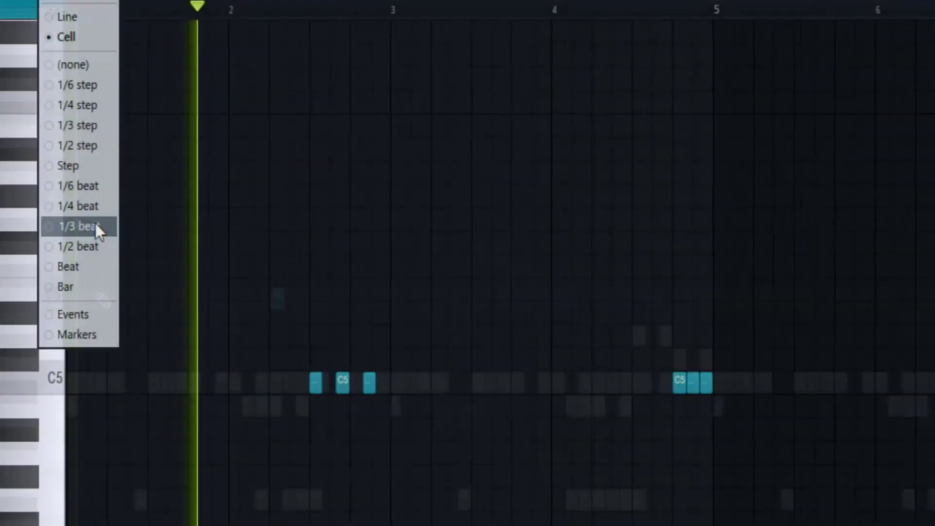
left_click(95, 227)
key("space")
key("space")
left_click(141, 391)
scroll(147, 334, "down", 2)
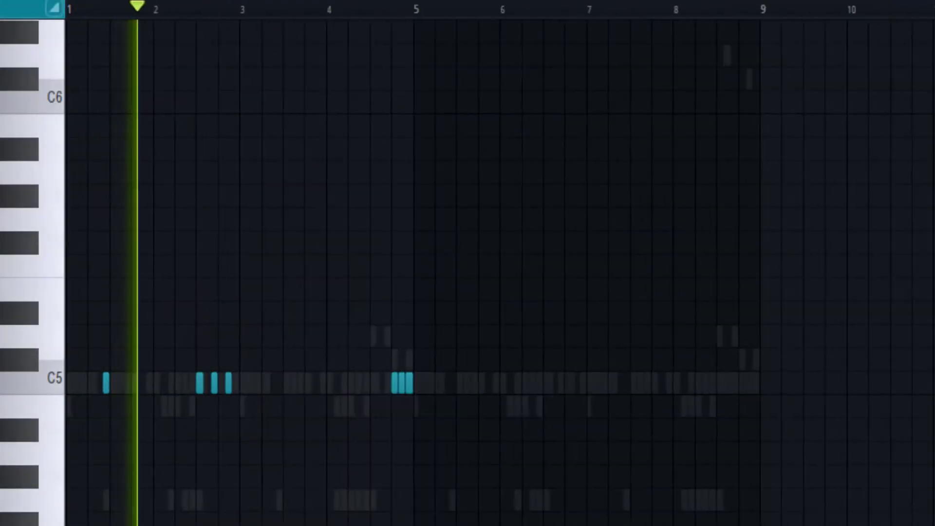
Set the piano roll snap to Cell, and duplicate all the snare notes into bars 5 to 8.
left_click(31, 1)
left_click(59, 1)
left_click(63, 37)
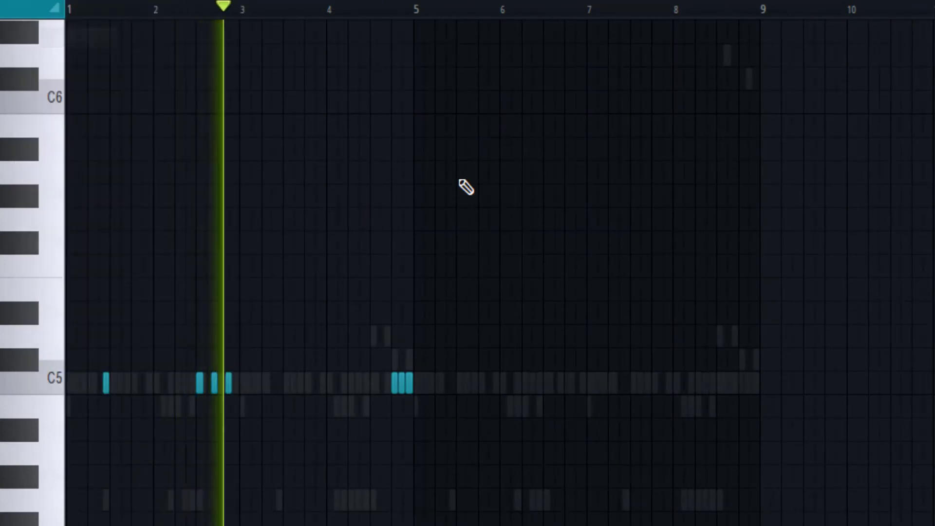
key("ctrl+a")
key("ctrl+b")
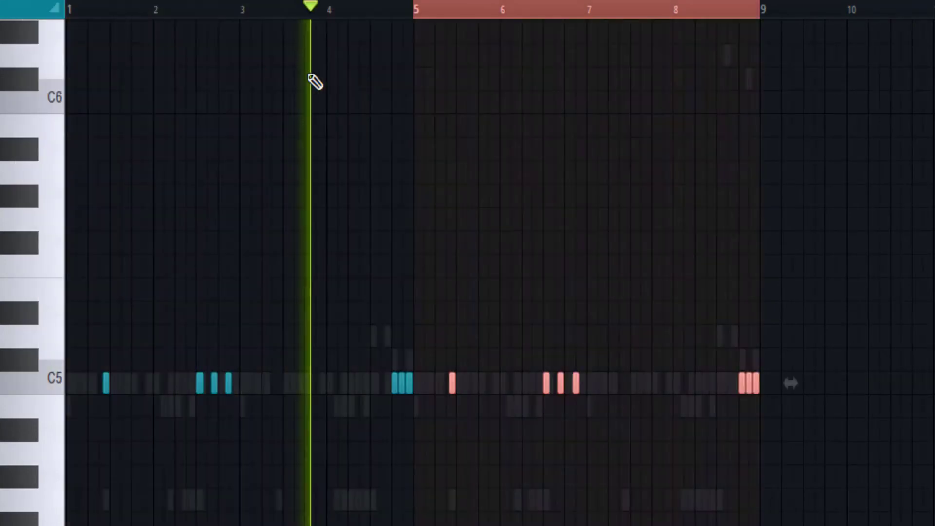
Color the selected drum channels with a blue-to-red gradient and route them to mixer tracks starting at Insert 1.
key("ctrl+d")
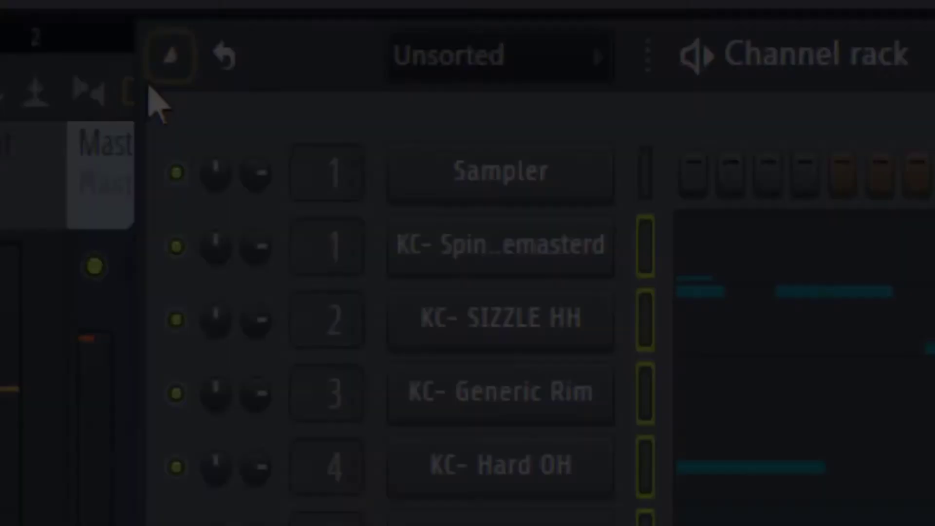
left_click(321, 106)
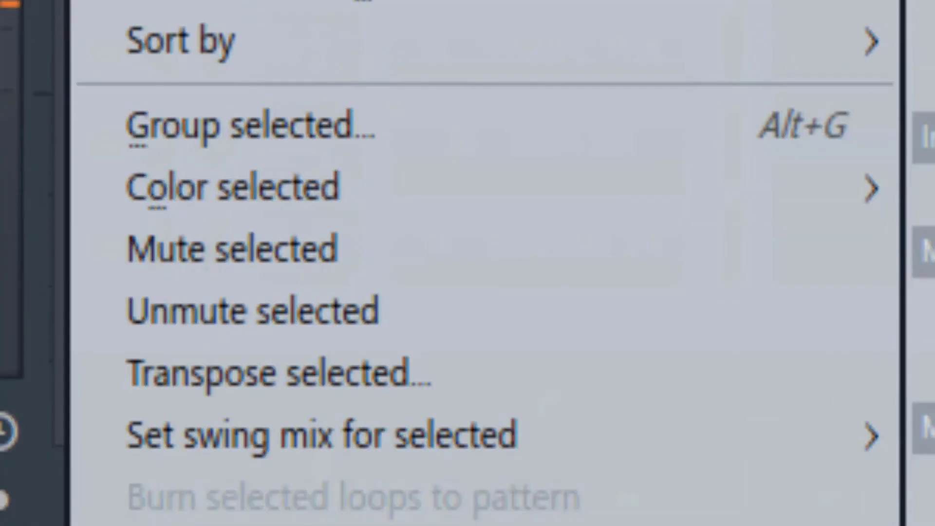
mouse_move(58, 184)
left_click(328, 186)
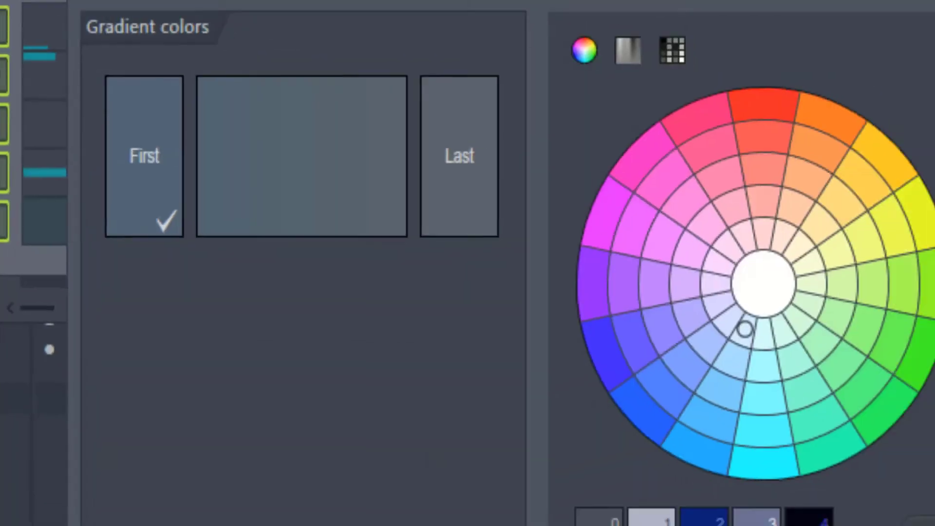
left_click(557, 379)
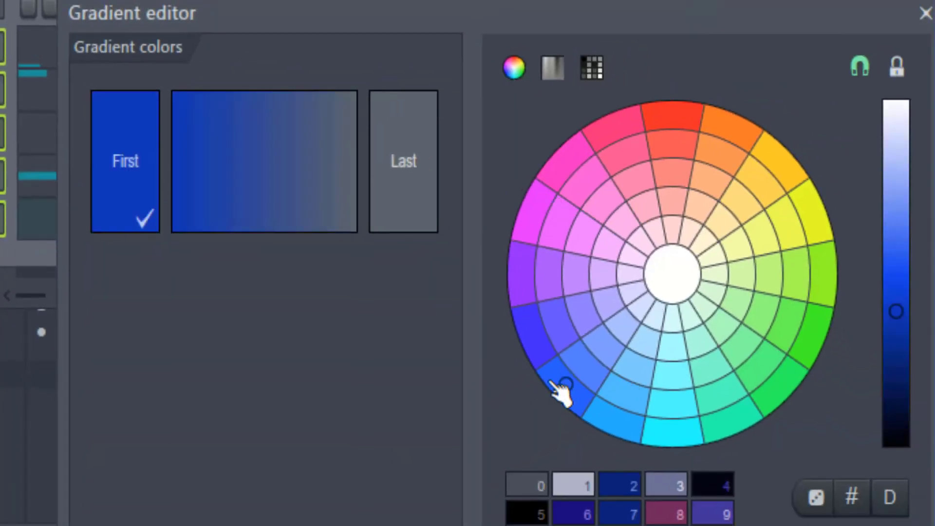
left_click(414, 204)
left_click(704, 132)
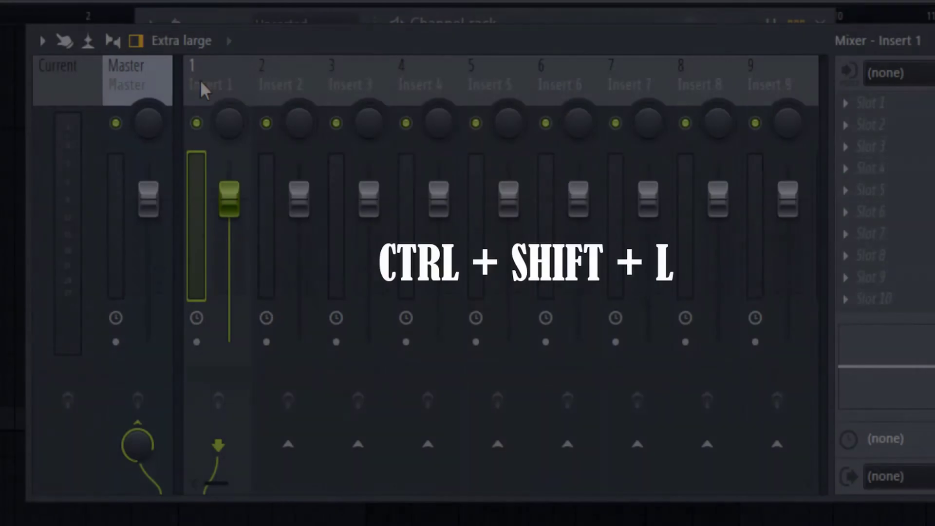
key("ctrl+shift+l")
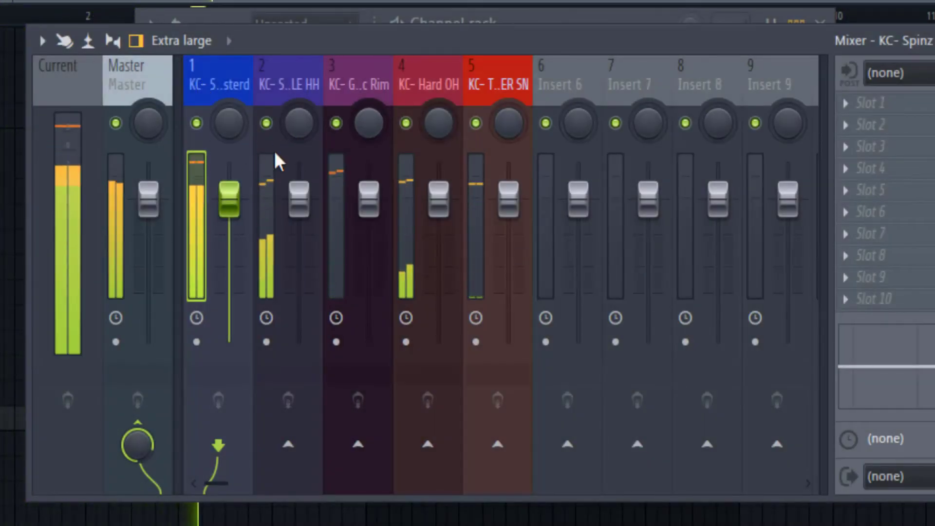
Solo the KC- SIZZLE HH mixer track, pan it slightly left, lower it to -6.0 dB, and unsolo it.
left_click(294, 92)
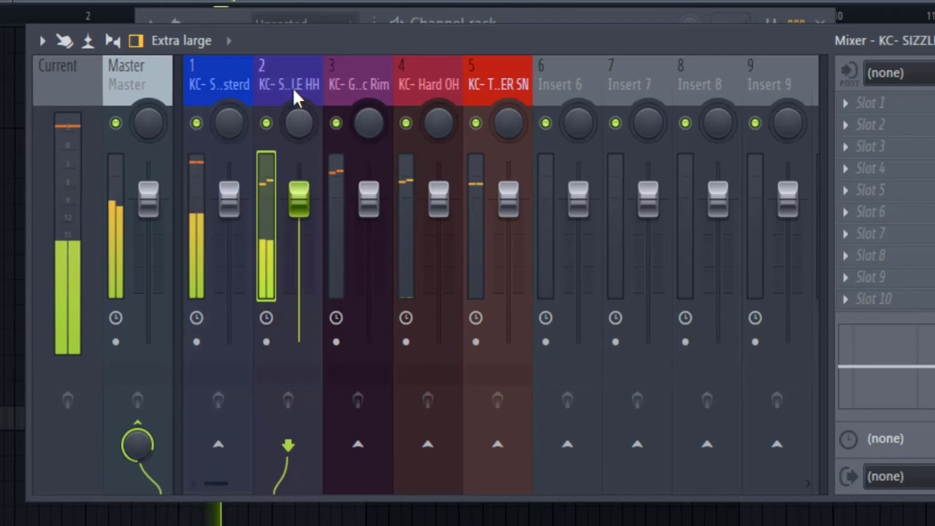
right_click(267, 124)
left_click_drag(299, 123, 300, 132)
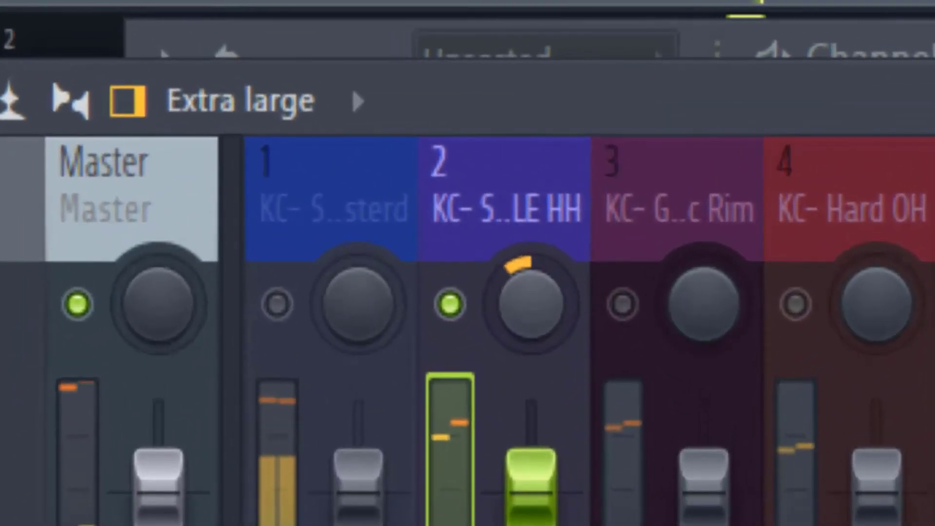
right_click(451, 305)
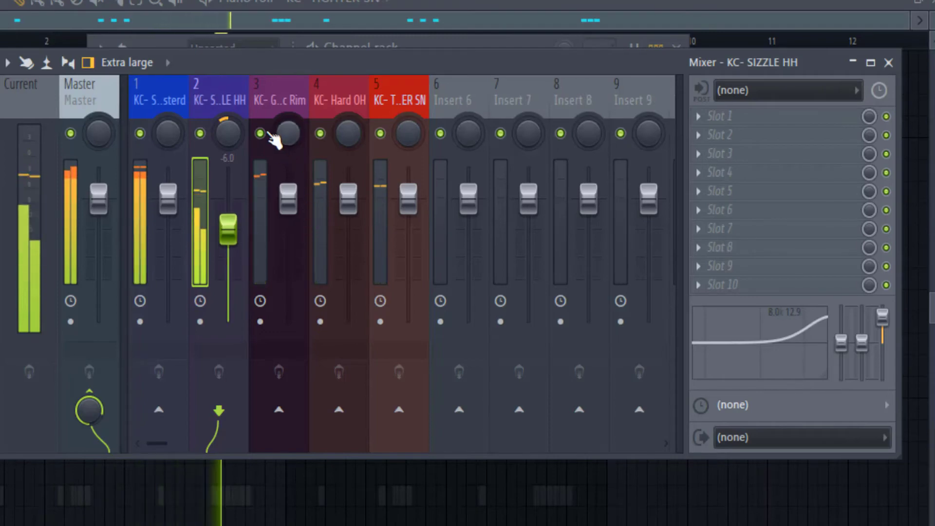
Add Fruity Blood Overdrive to the first effect slot of the KC- Generic Rim track and adjust its Pre Amp.
left_click(276, 116)
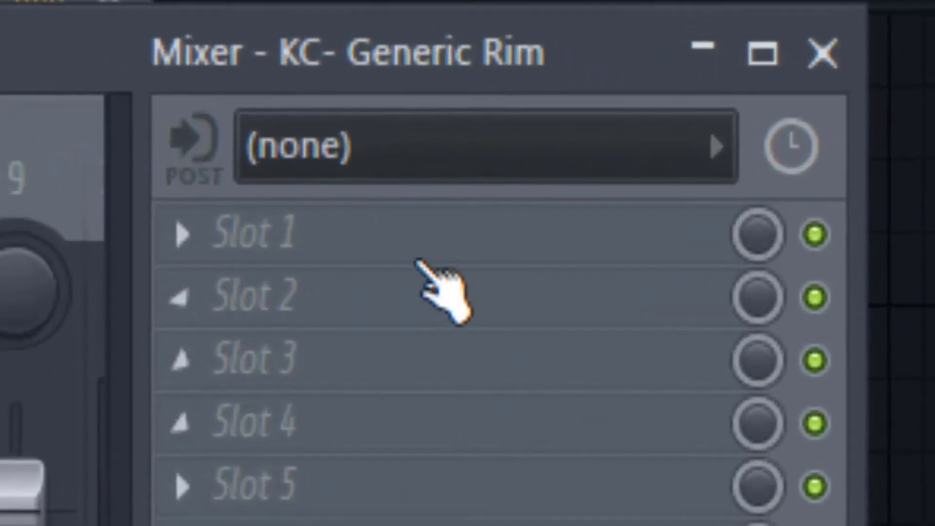
left_click(418, 262)
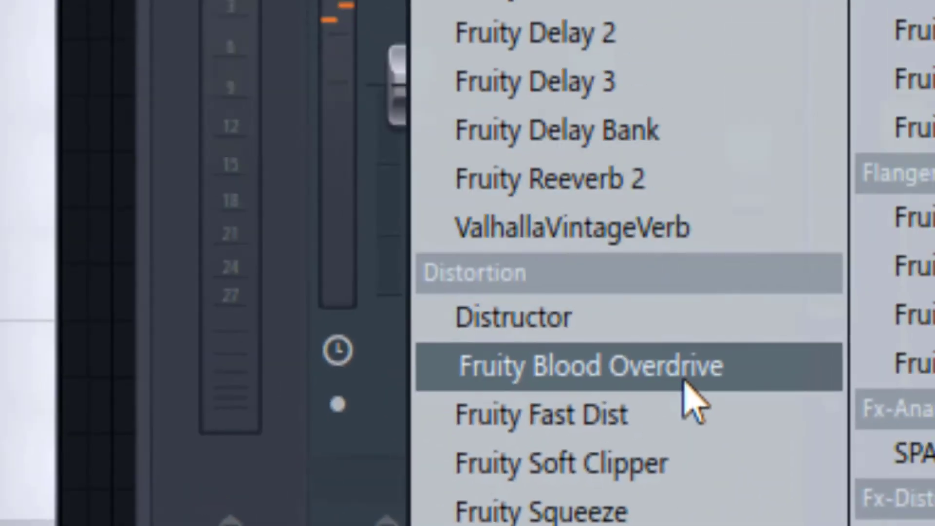
left_click(689, 397)
left_click_drag(465, 272, 465, 232)
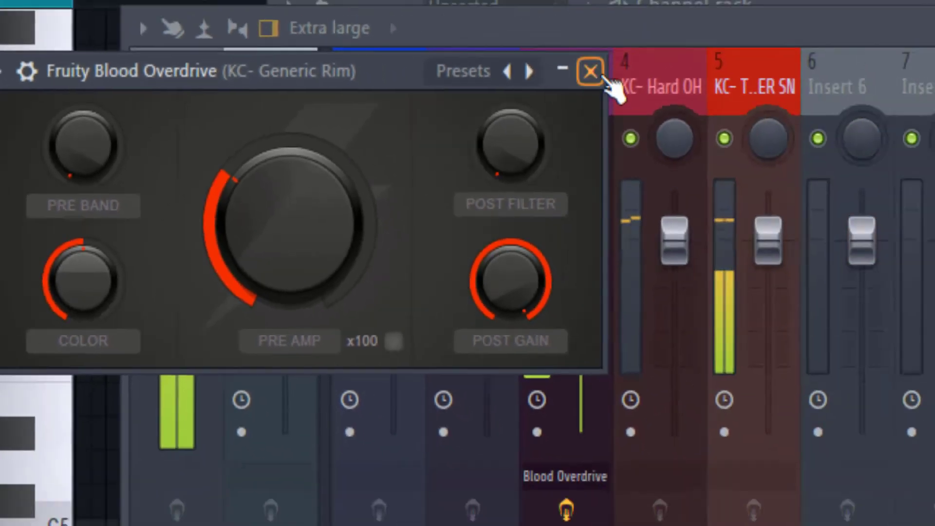
left_click(877, 57)
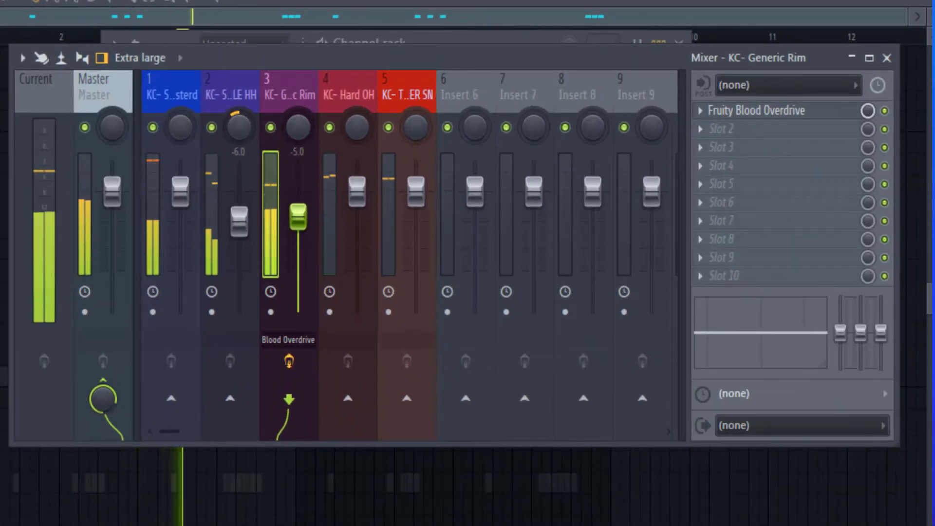
Balance the mixer levels with KC- SIZZLE HH at -10.0 dB and KC- Generic Rim at -2.0 dB.
left_click_drag(237, 228, 239, 239)
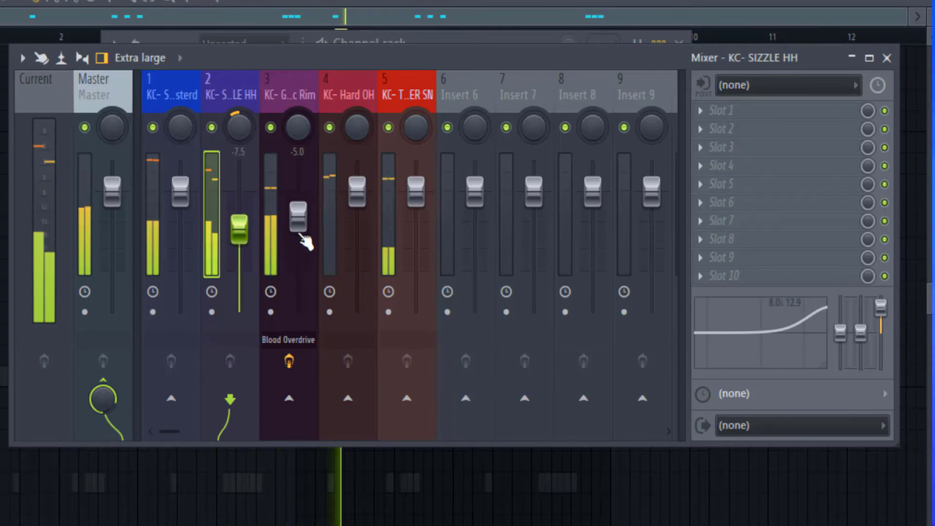
left_click_drag(298, 227, 299, 214)
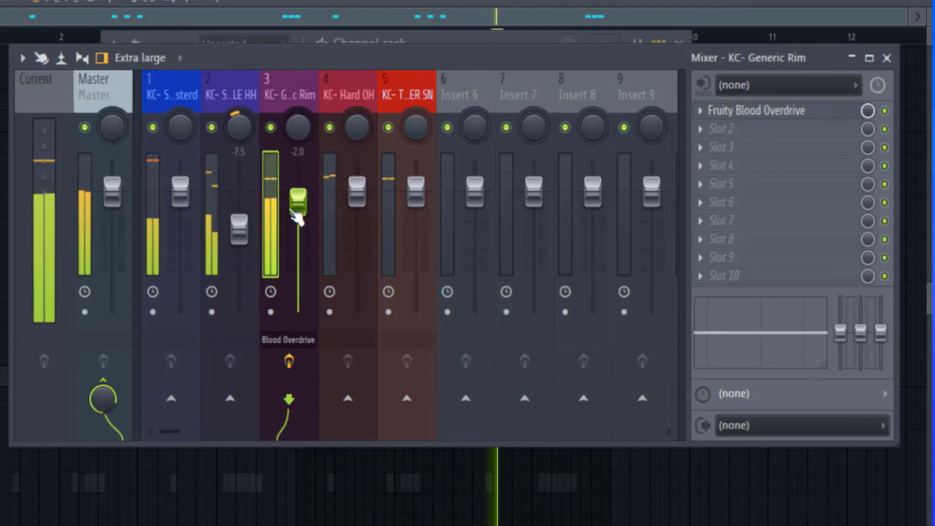
left_click_drag(234, 244, 234, 249)
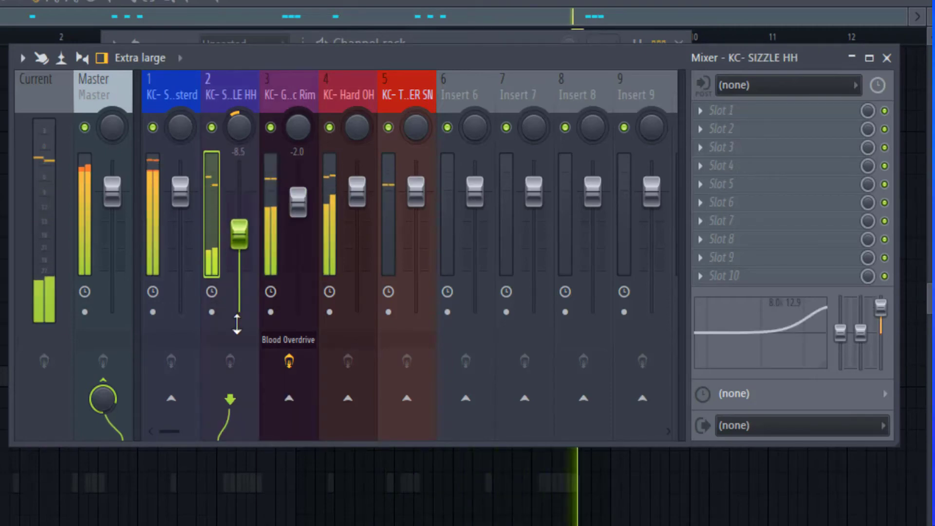
left_click_drag(239, 239, 239, 240)
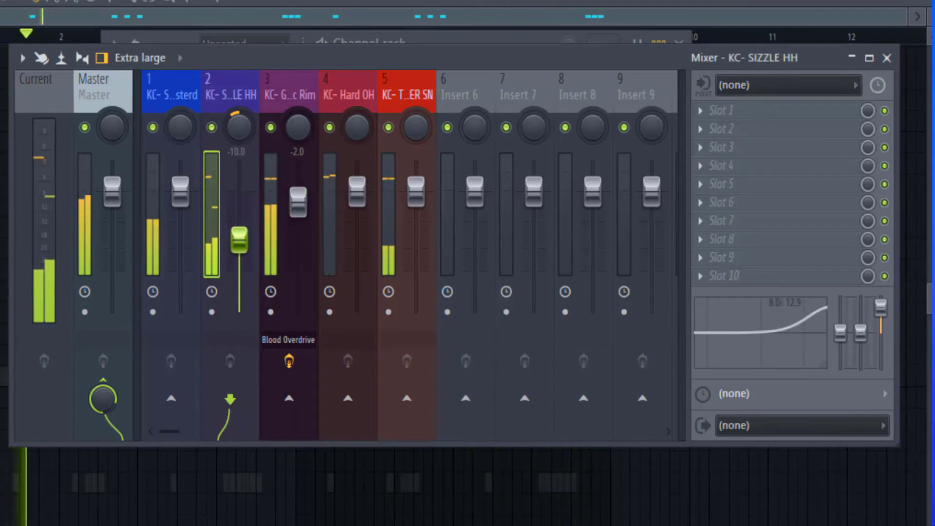
Lower the KC- Hard OH mixer track to -1.5 dB with its lows cut, and select the KC- TIGHTER SN track.
left_click(334, 98)
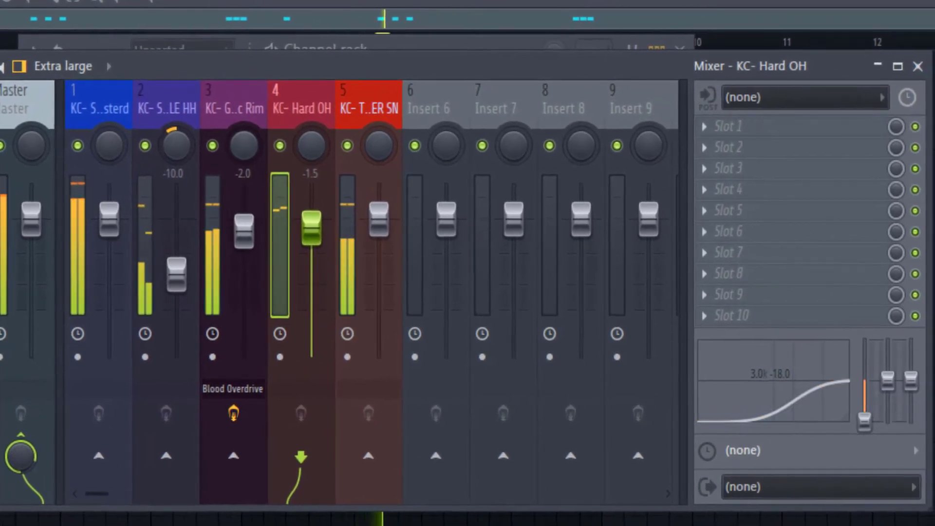
left_click(345, 112)
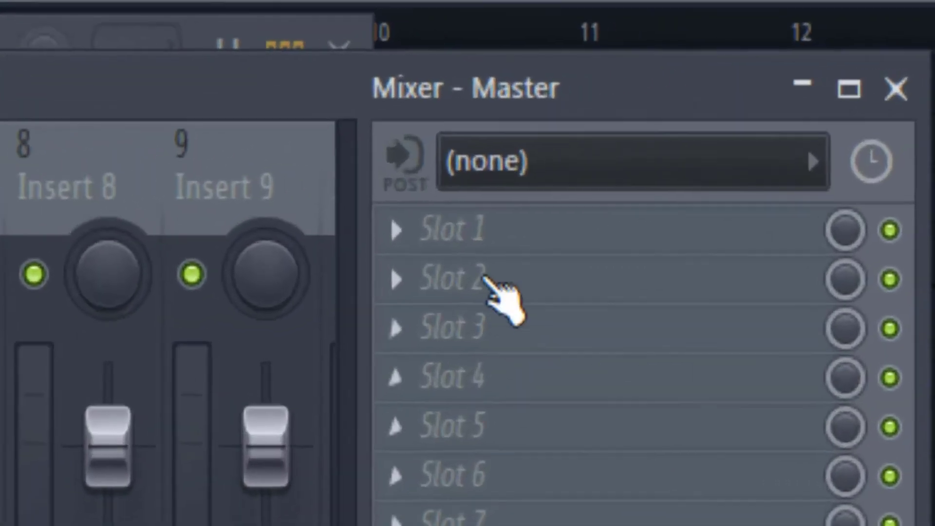
Add Fruity Reeverb 2 to the Master track and load its Drum Room preset.
left_click(743, 152)
left_click(229, 307)
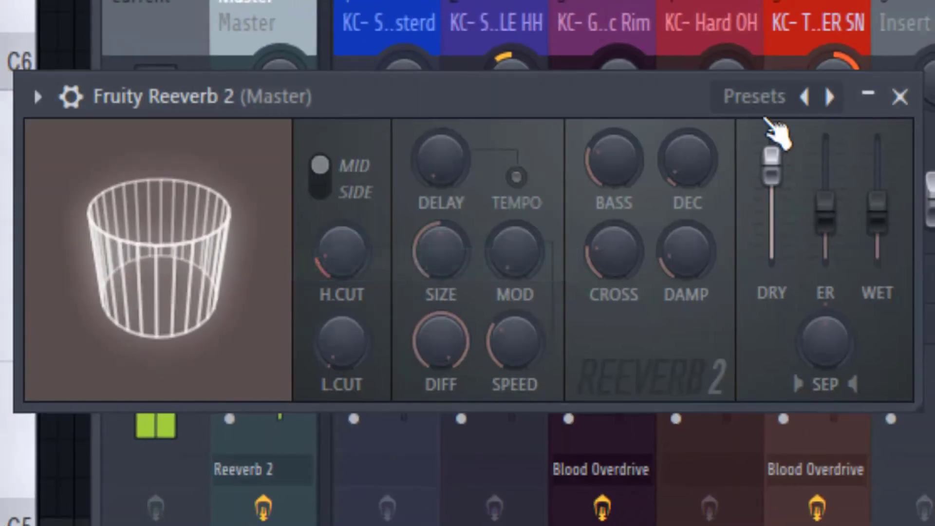
left_click(736, 98)
left_click(809, 187)
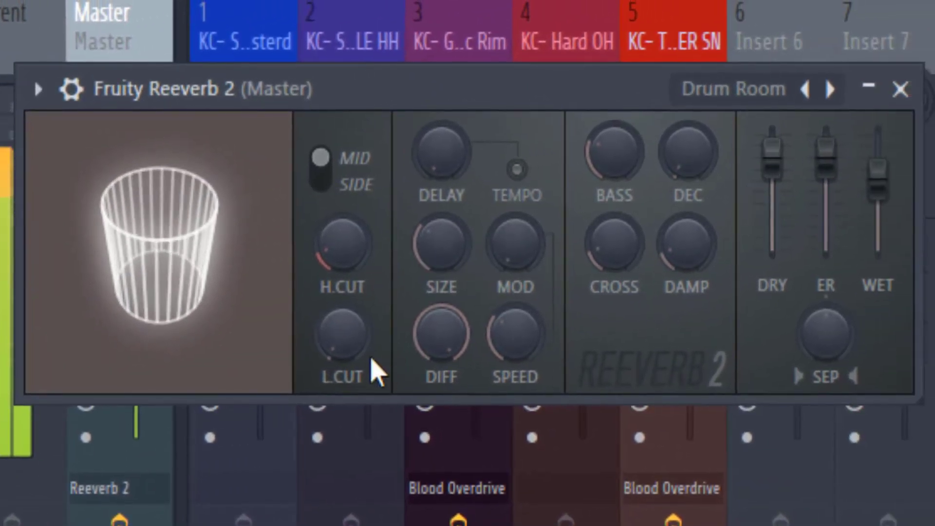
Raise the low cut and reduce the wet level of the Master reverb, and close the plugin.
left_click_drag(310, 347, 342, 345)
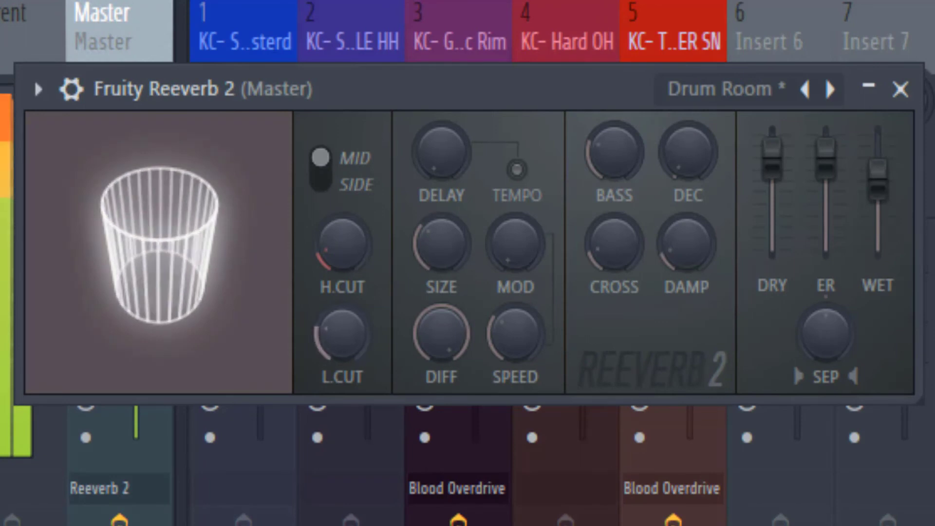
left_click_drag(879, 180, 878, 236)
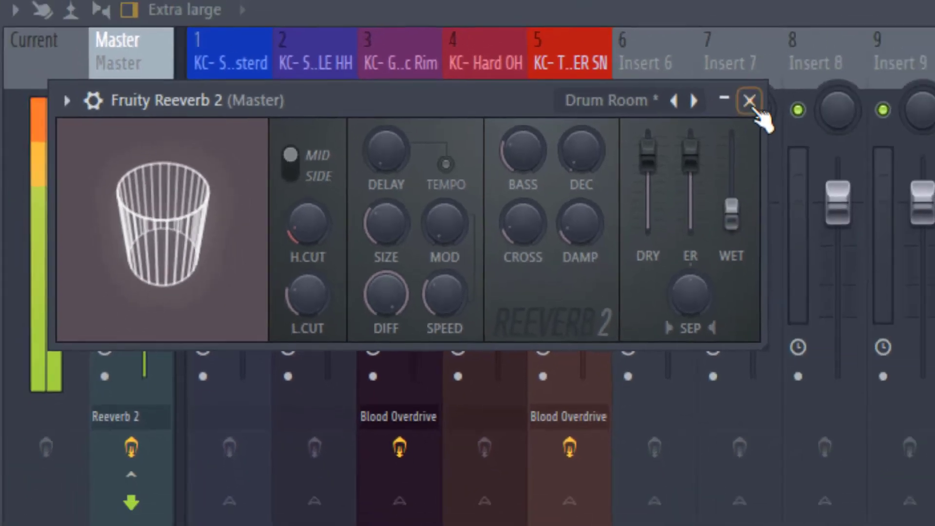
left_click(900, 89)
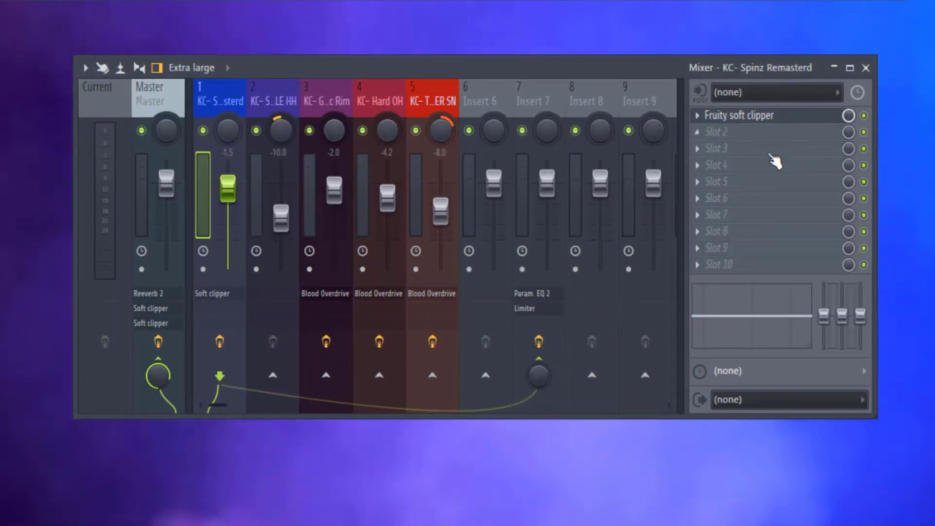
Close the mixer, raise the post gain of the Master's Fruity soft clipper, and adjust its threshold.
left_click(866, 67)
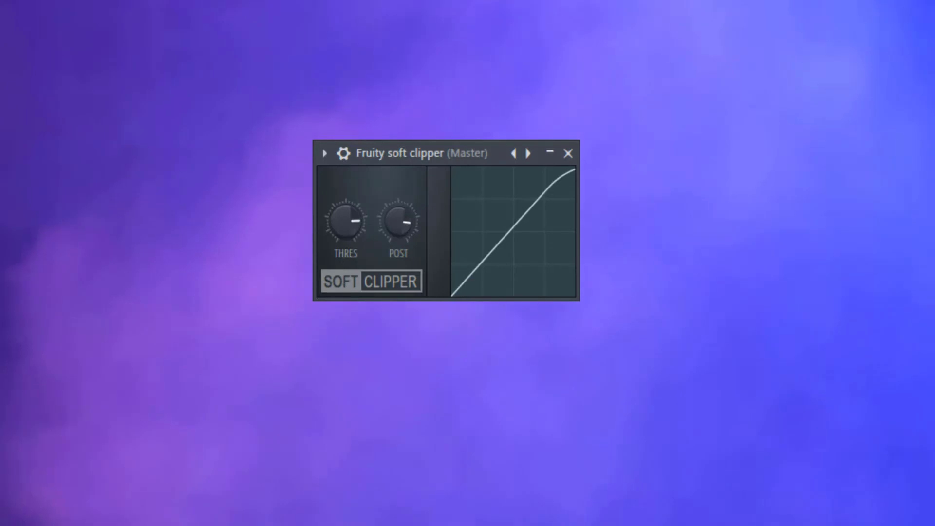
left_click_drag(399, 222, 398, 207)
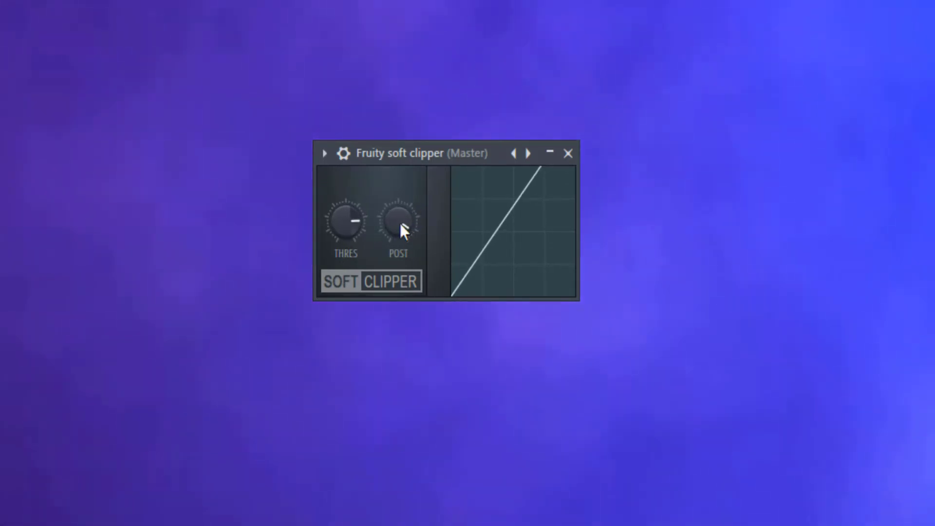
left_click_drag(333, 220, 332, 216)
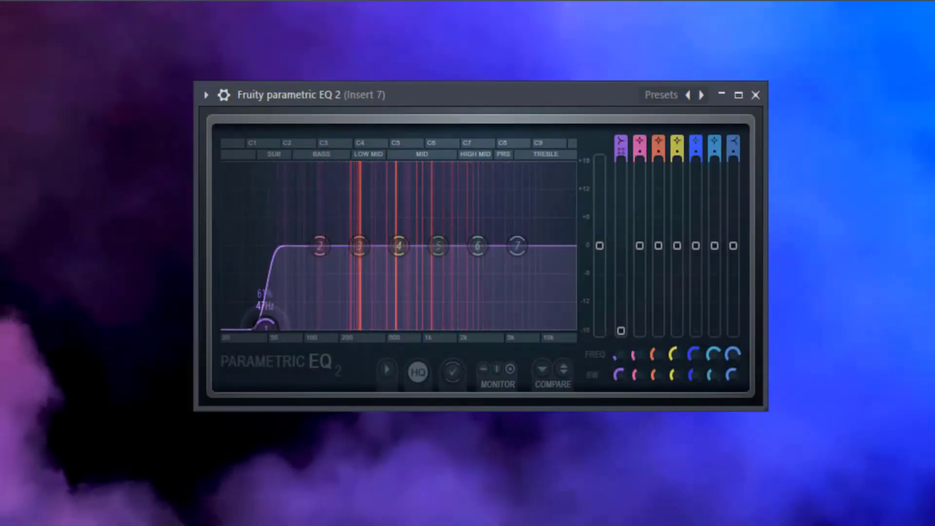
Move the band 1 low-cut frequency of Insert 7's Fruity parametric EQ 2 up to just below 100 Hz.
left_click_drag(266, 328, 301, 328)
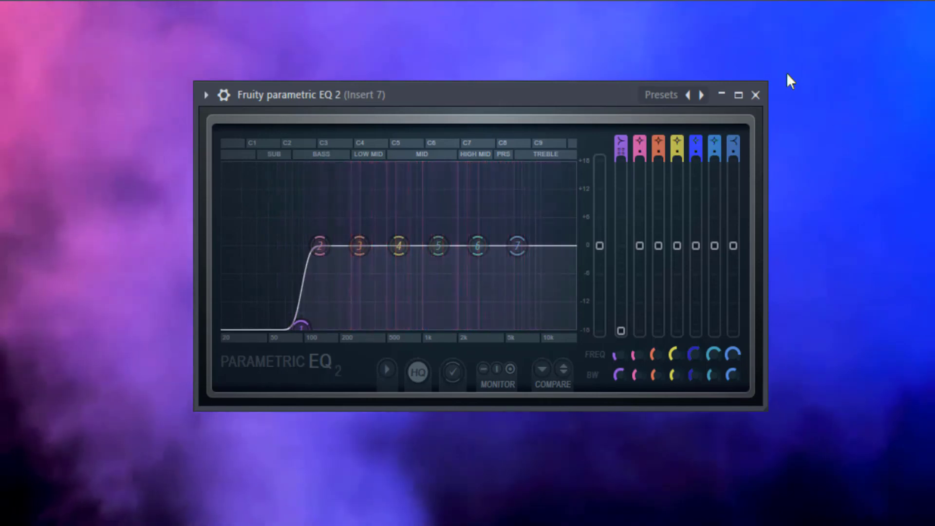
left_click(755, 95)
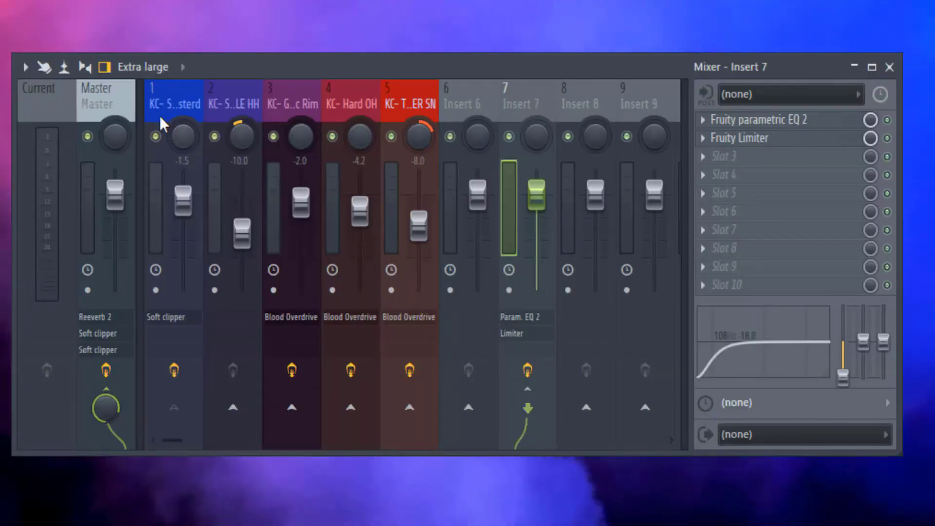
Remove the existing link from the KC- Spinz Remasterd track to Insert 7 and sidechain it to Insert 7 again.
left_click(162, 124)
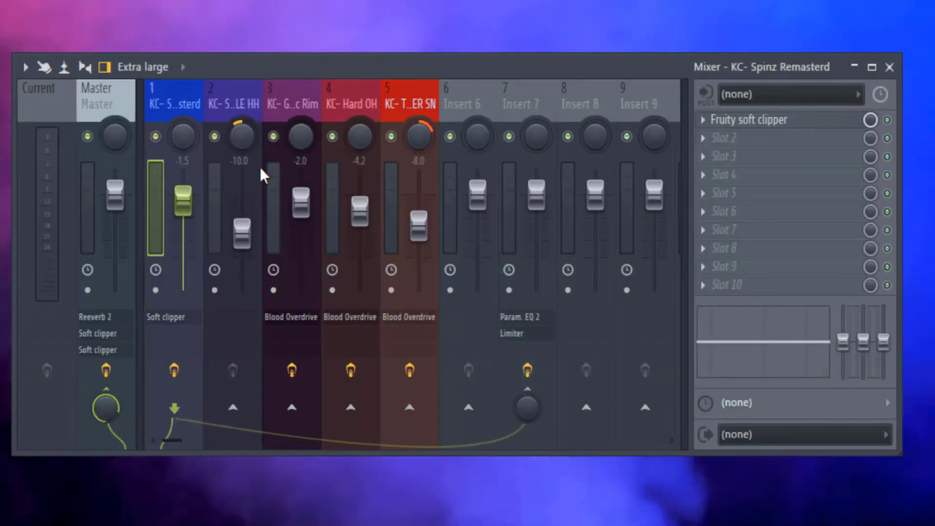
left_click(528, 390)
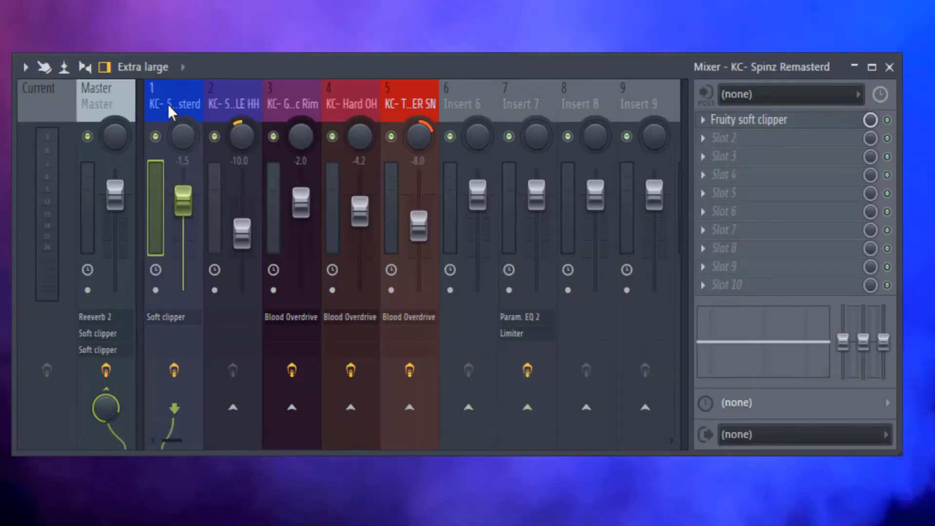
right_click(538, 416)
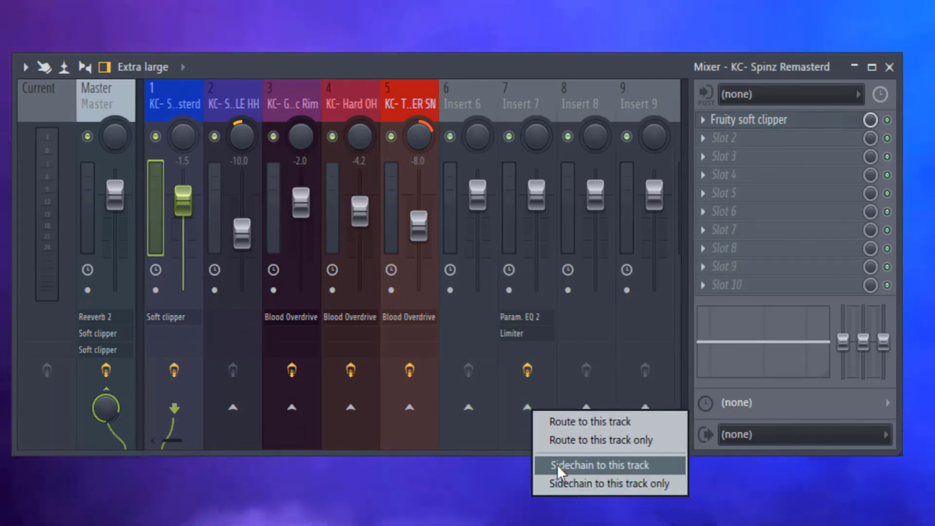
left_click(557, 465)
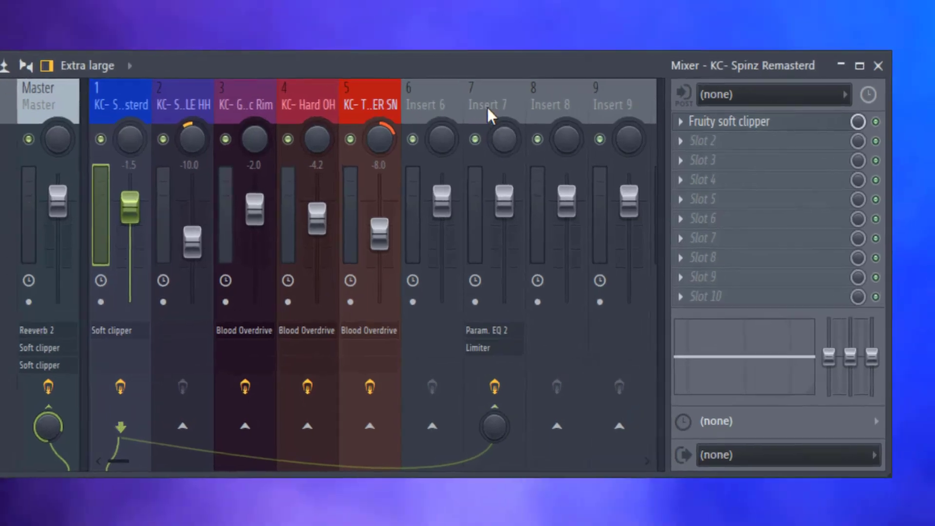
Open Fruity Limiter on Insert 7 and set its compressor's sidechain input to KC- Spinz Remasterd.
left_click(490, 115)
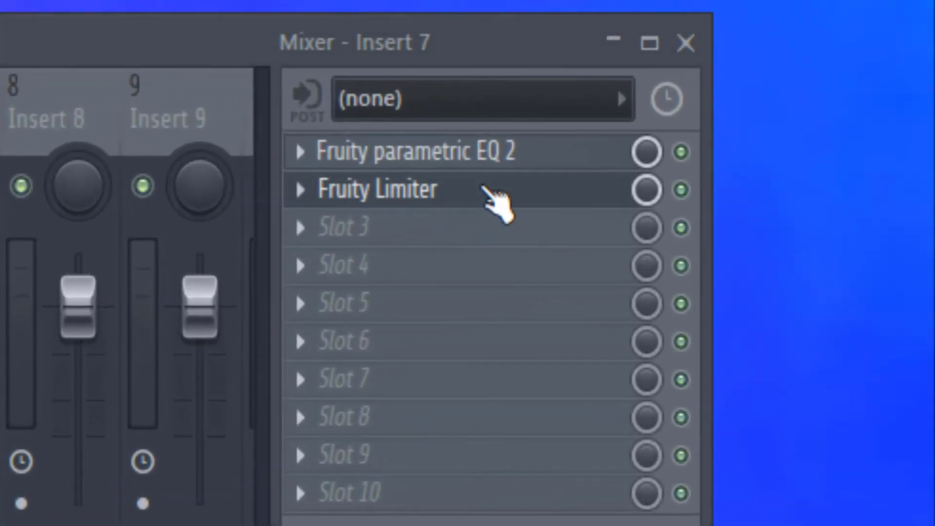
left_click(493, 196)
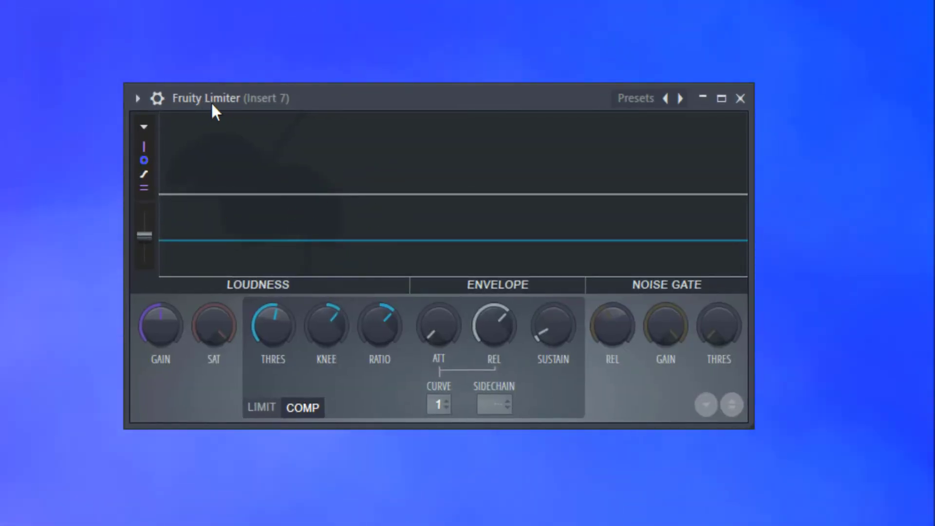
left_click(487, 390)
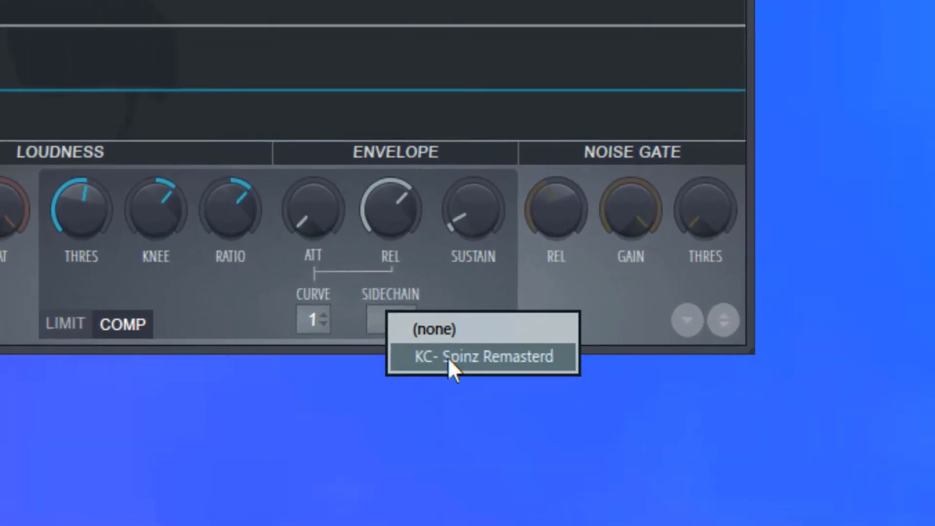
left_click(535, 433)
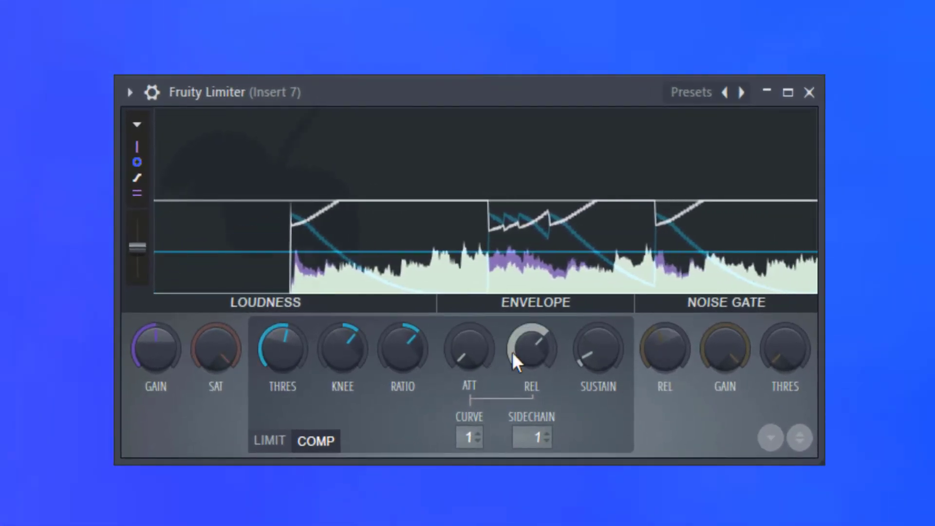
Shorten the Fruity Limiter's envelope release, and close both the plugin and the mixer.
left_click_drag(513, 352, 512, 362)
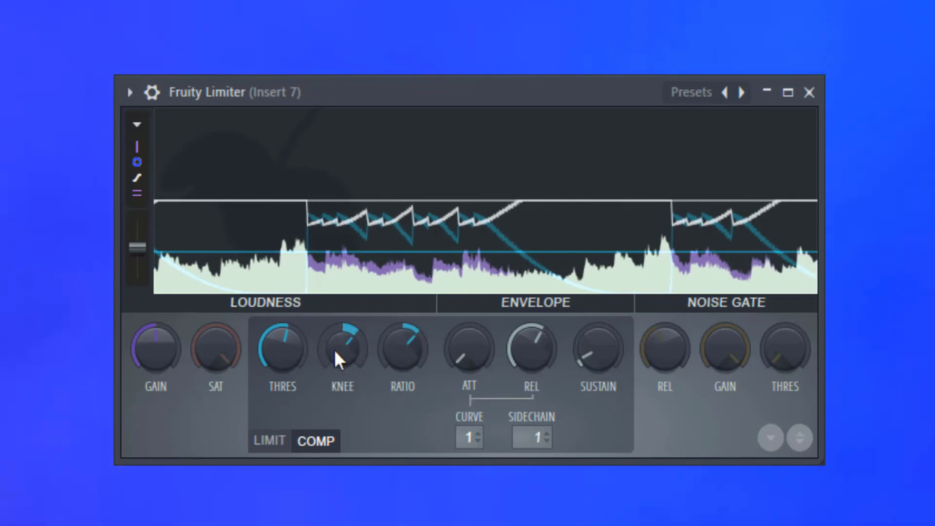
left_click(809, 92)
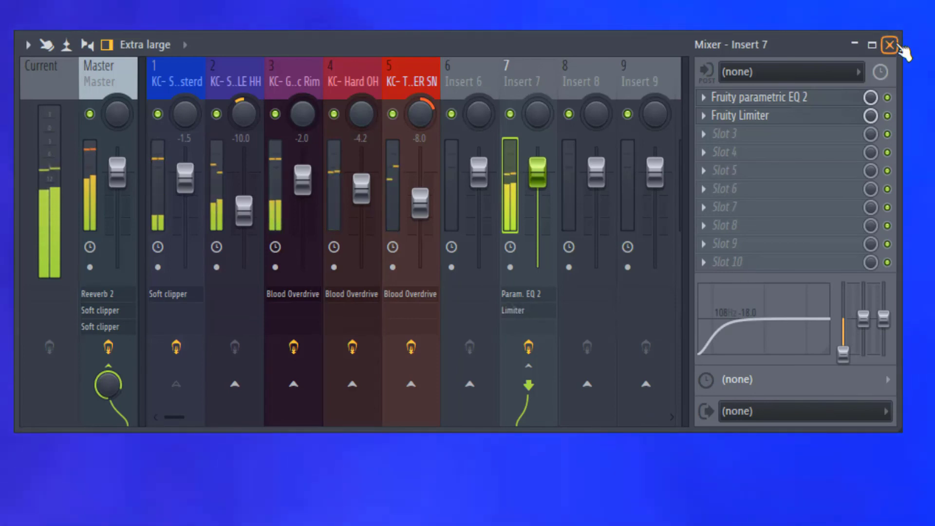
left_click(890, 45)
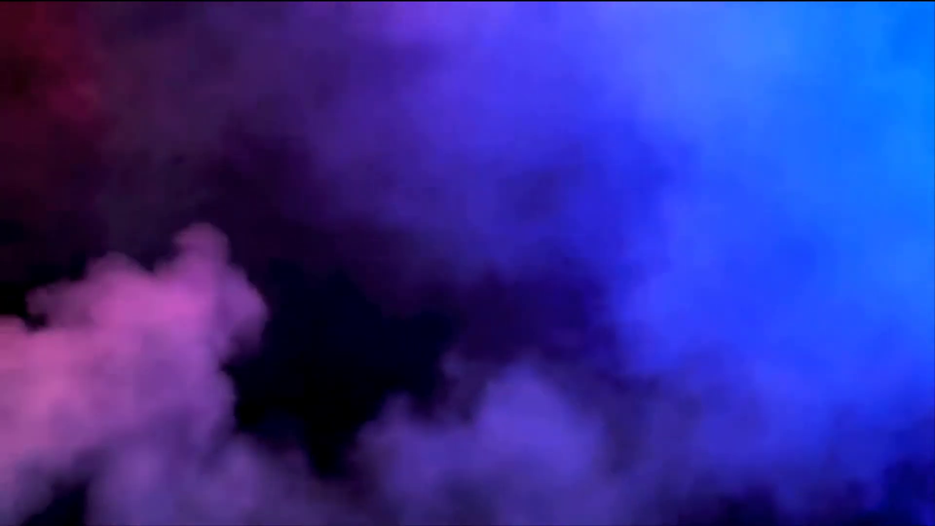